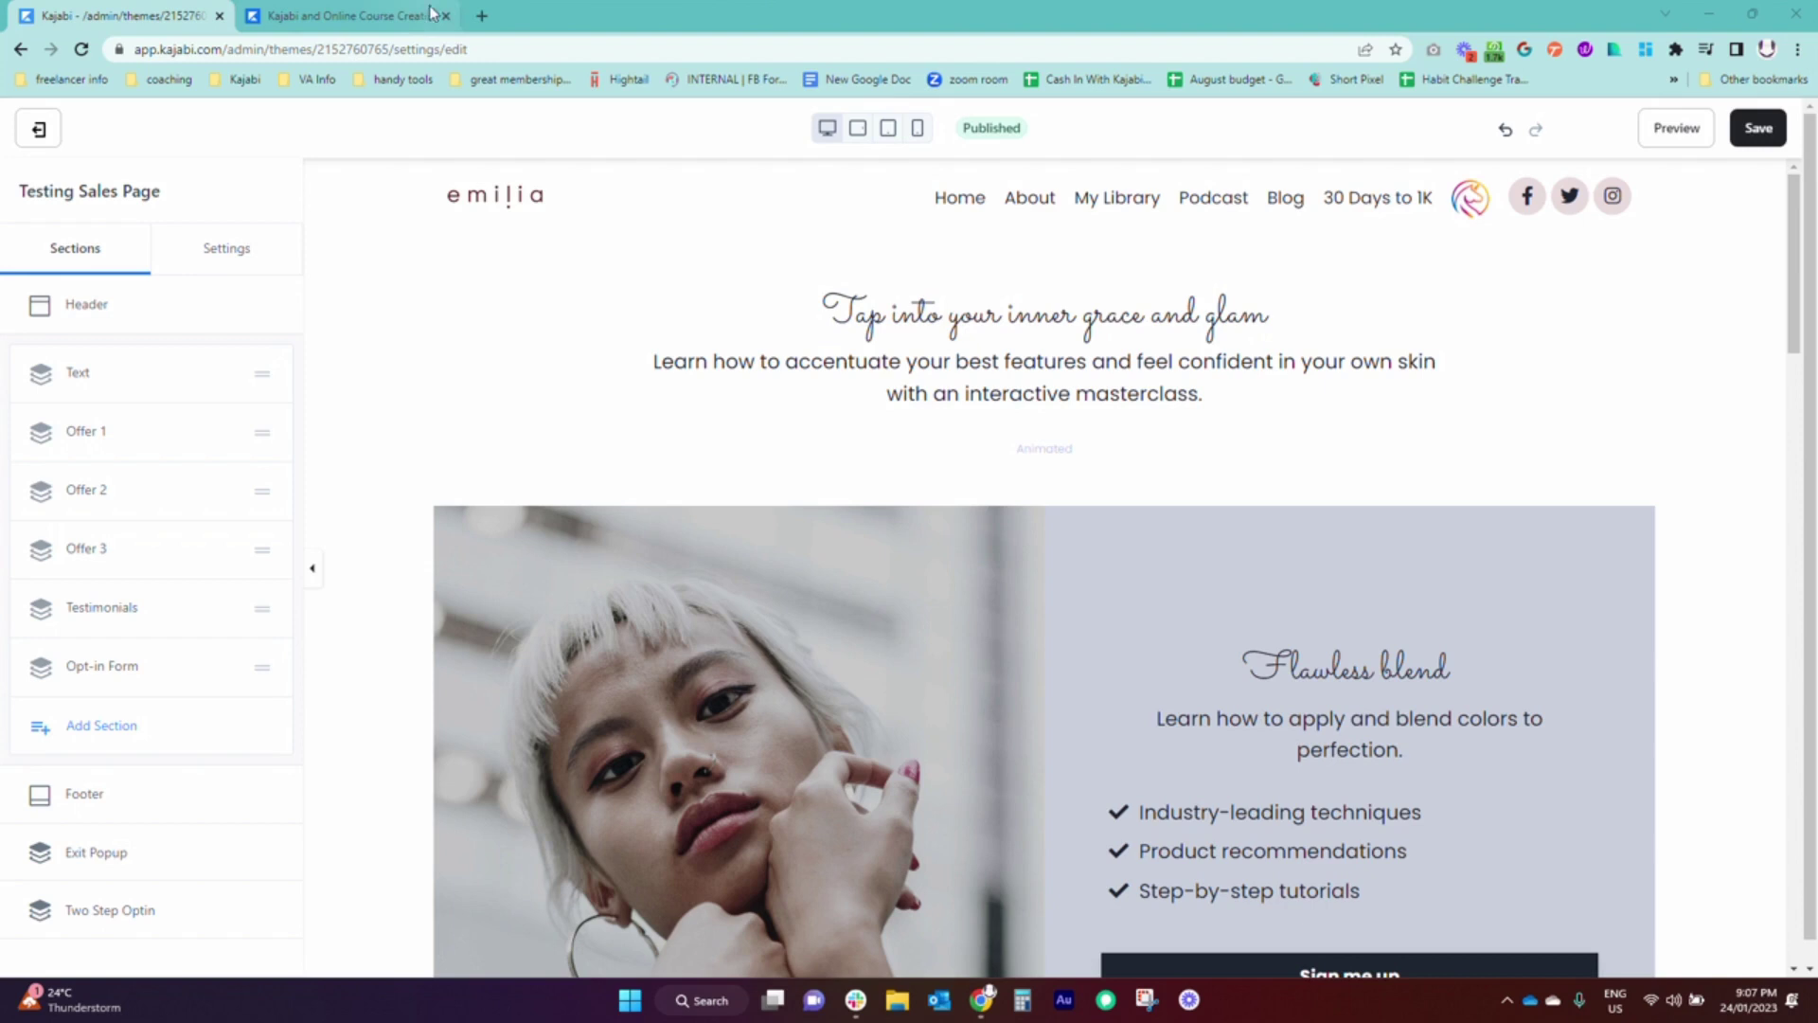
Step: Switch to the browser tab showing the live blog page 'The Joy of Passive Income'
left_click(399, 21)
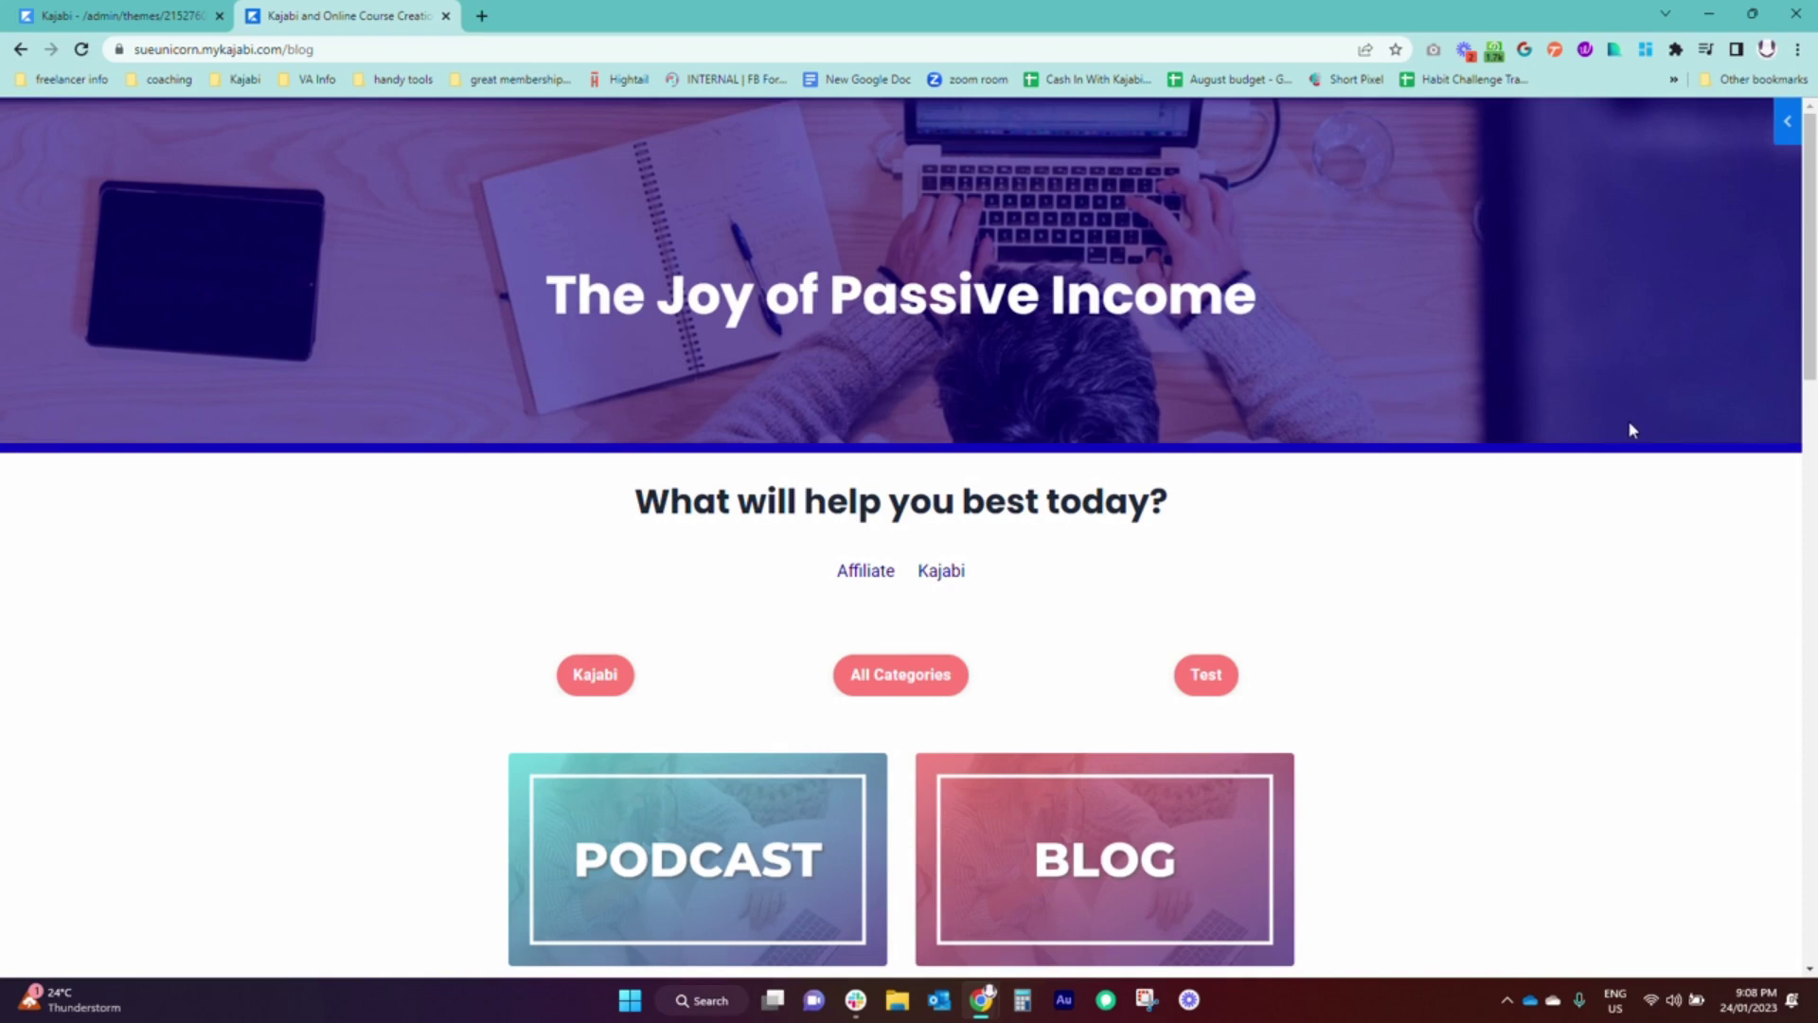
Step: Back in the sales page editor, add a blank Custom Section from the section types list
left_click(119, 16)
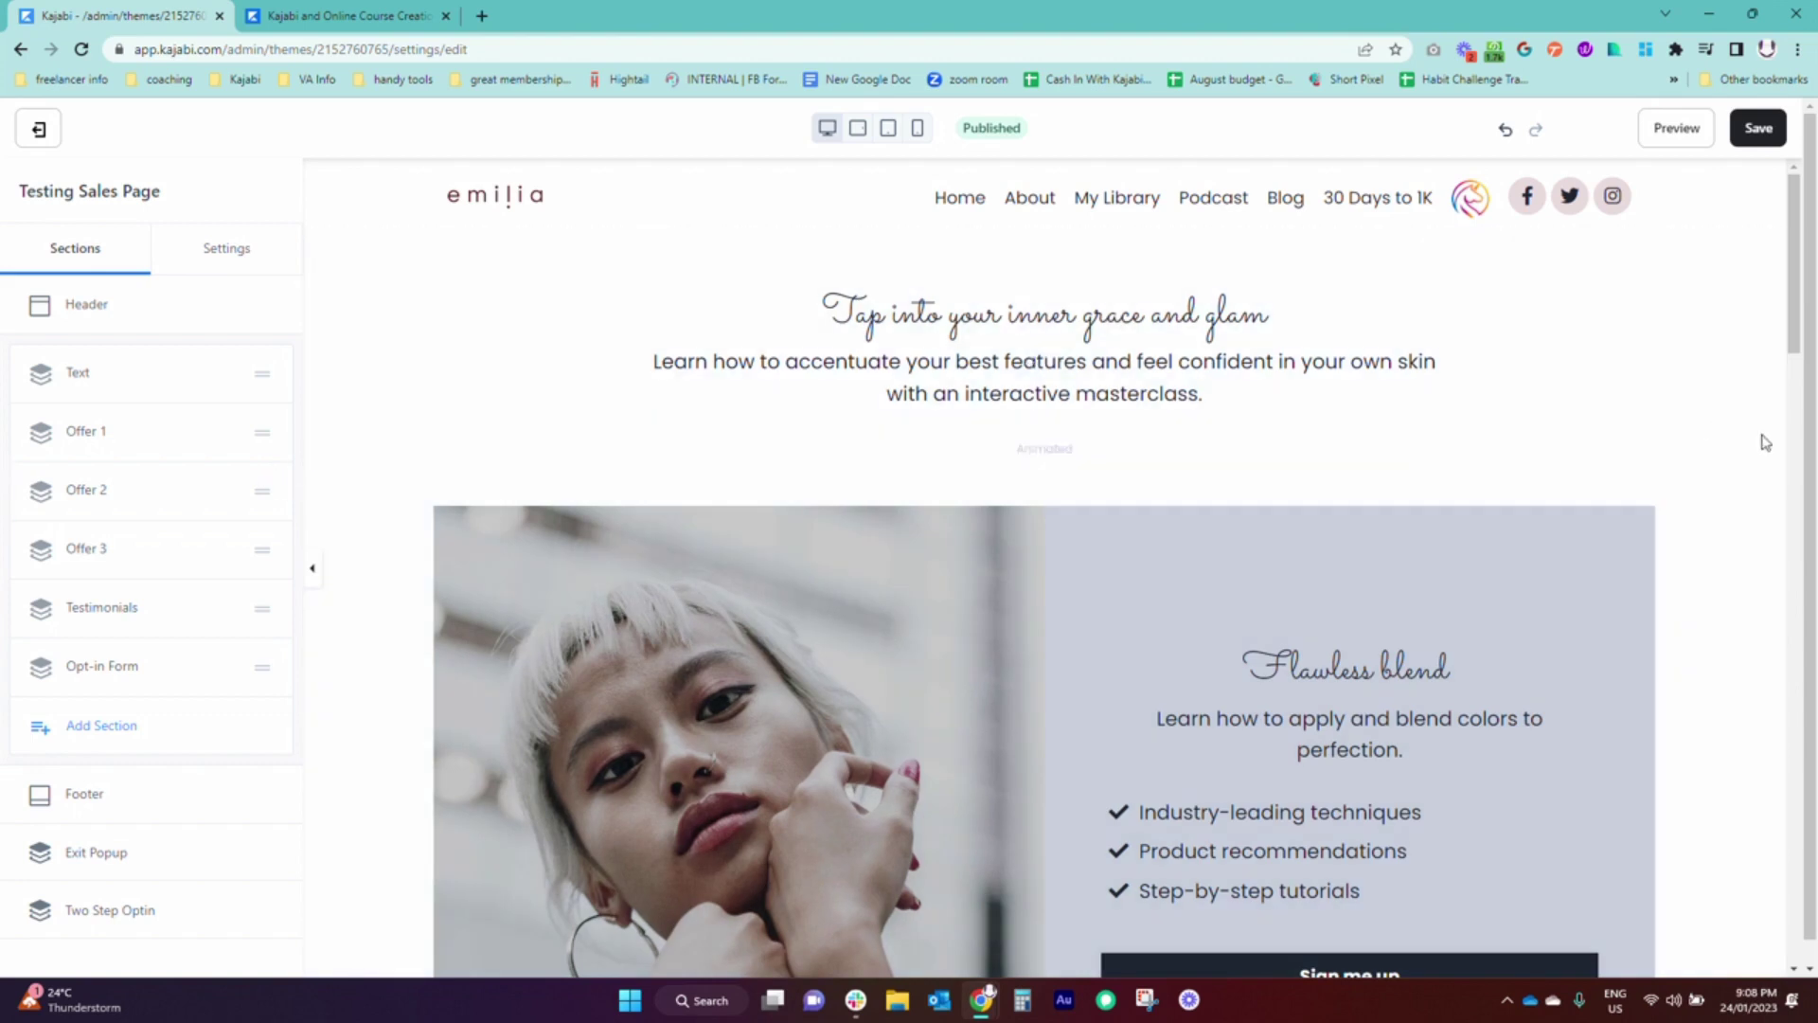
left_click(92, 727)
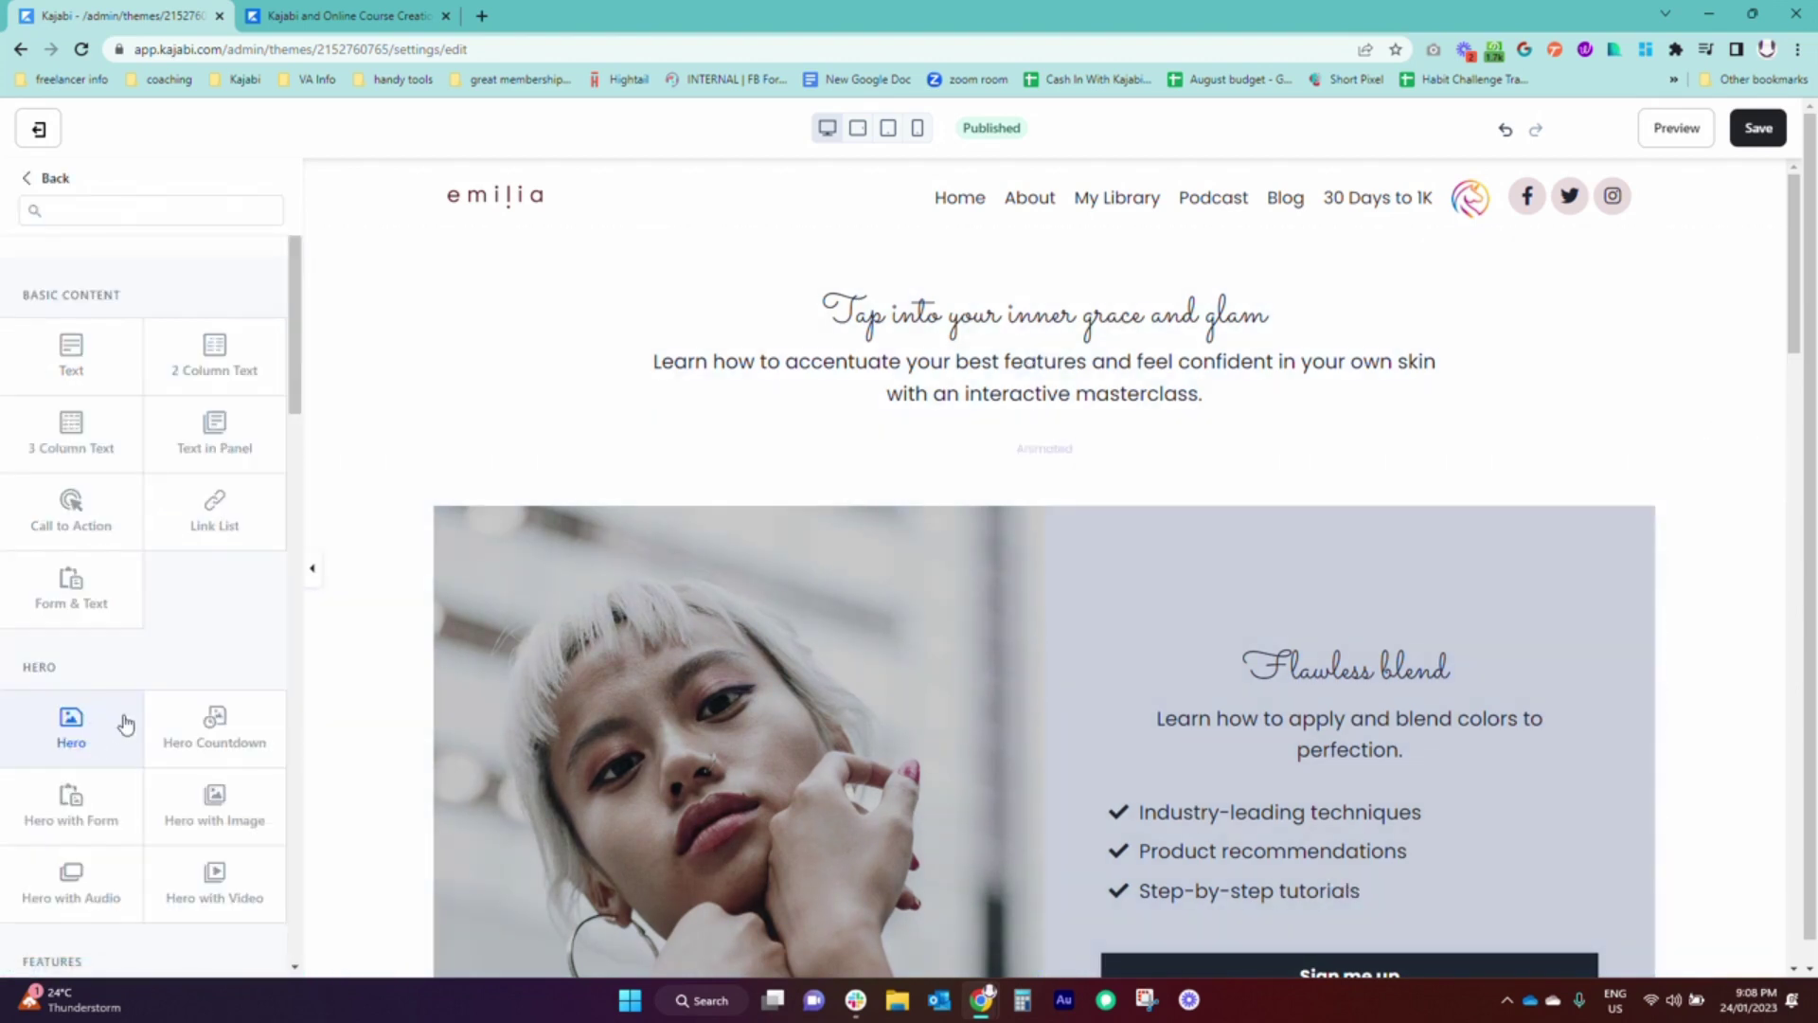
scroll(123, 729, "down", 15)
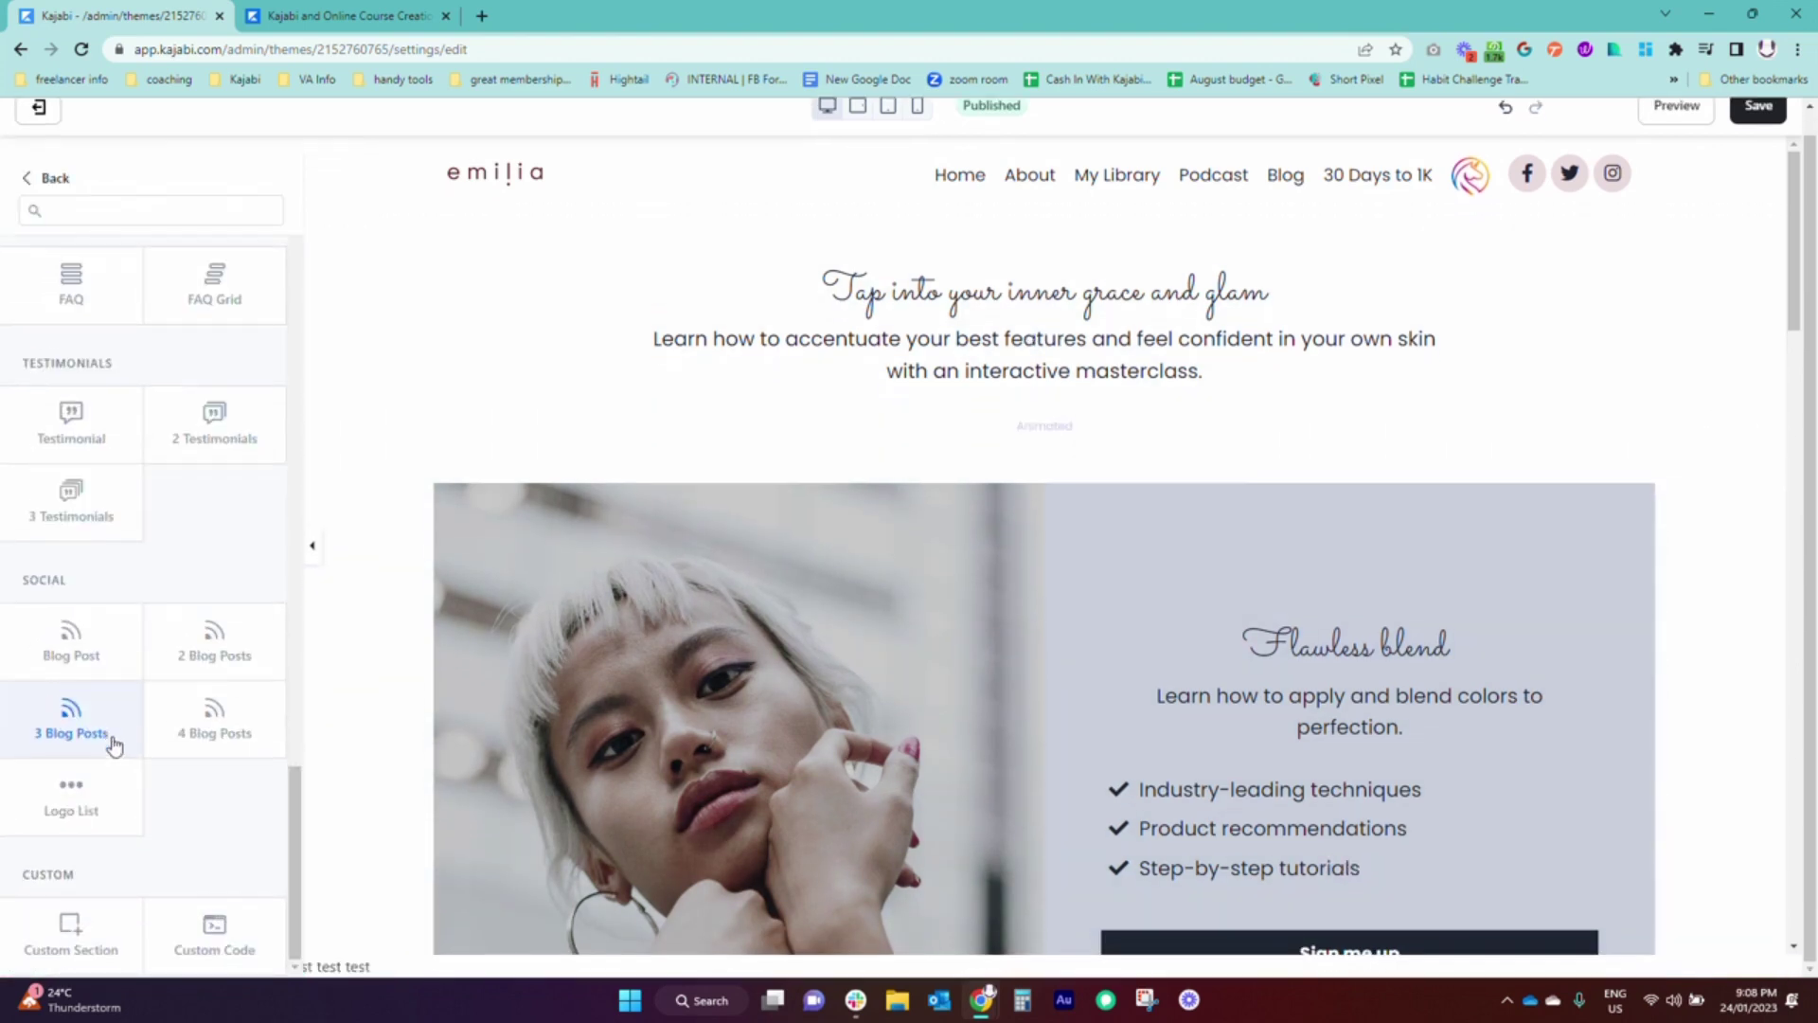
left_click(70, 929)
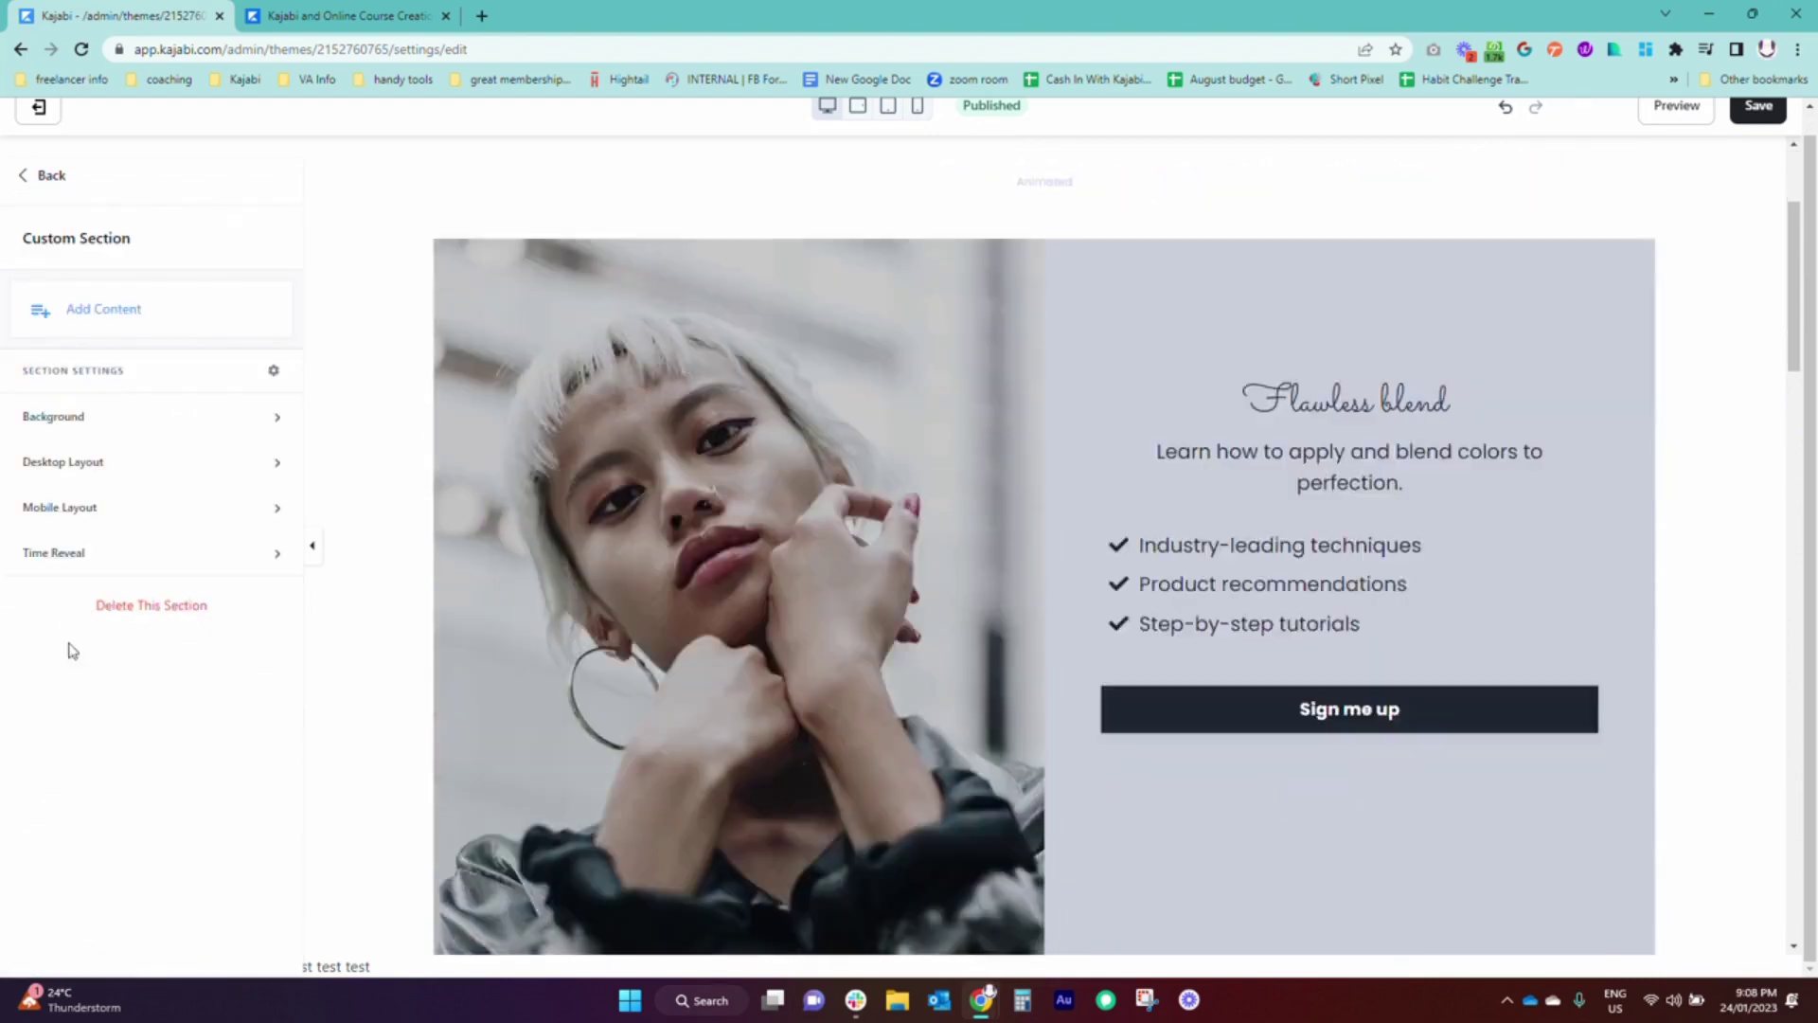
Step: Rename the new custom section to 'Divider' and drag it between Text and Offer 1
left_click(24, 176)
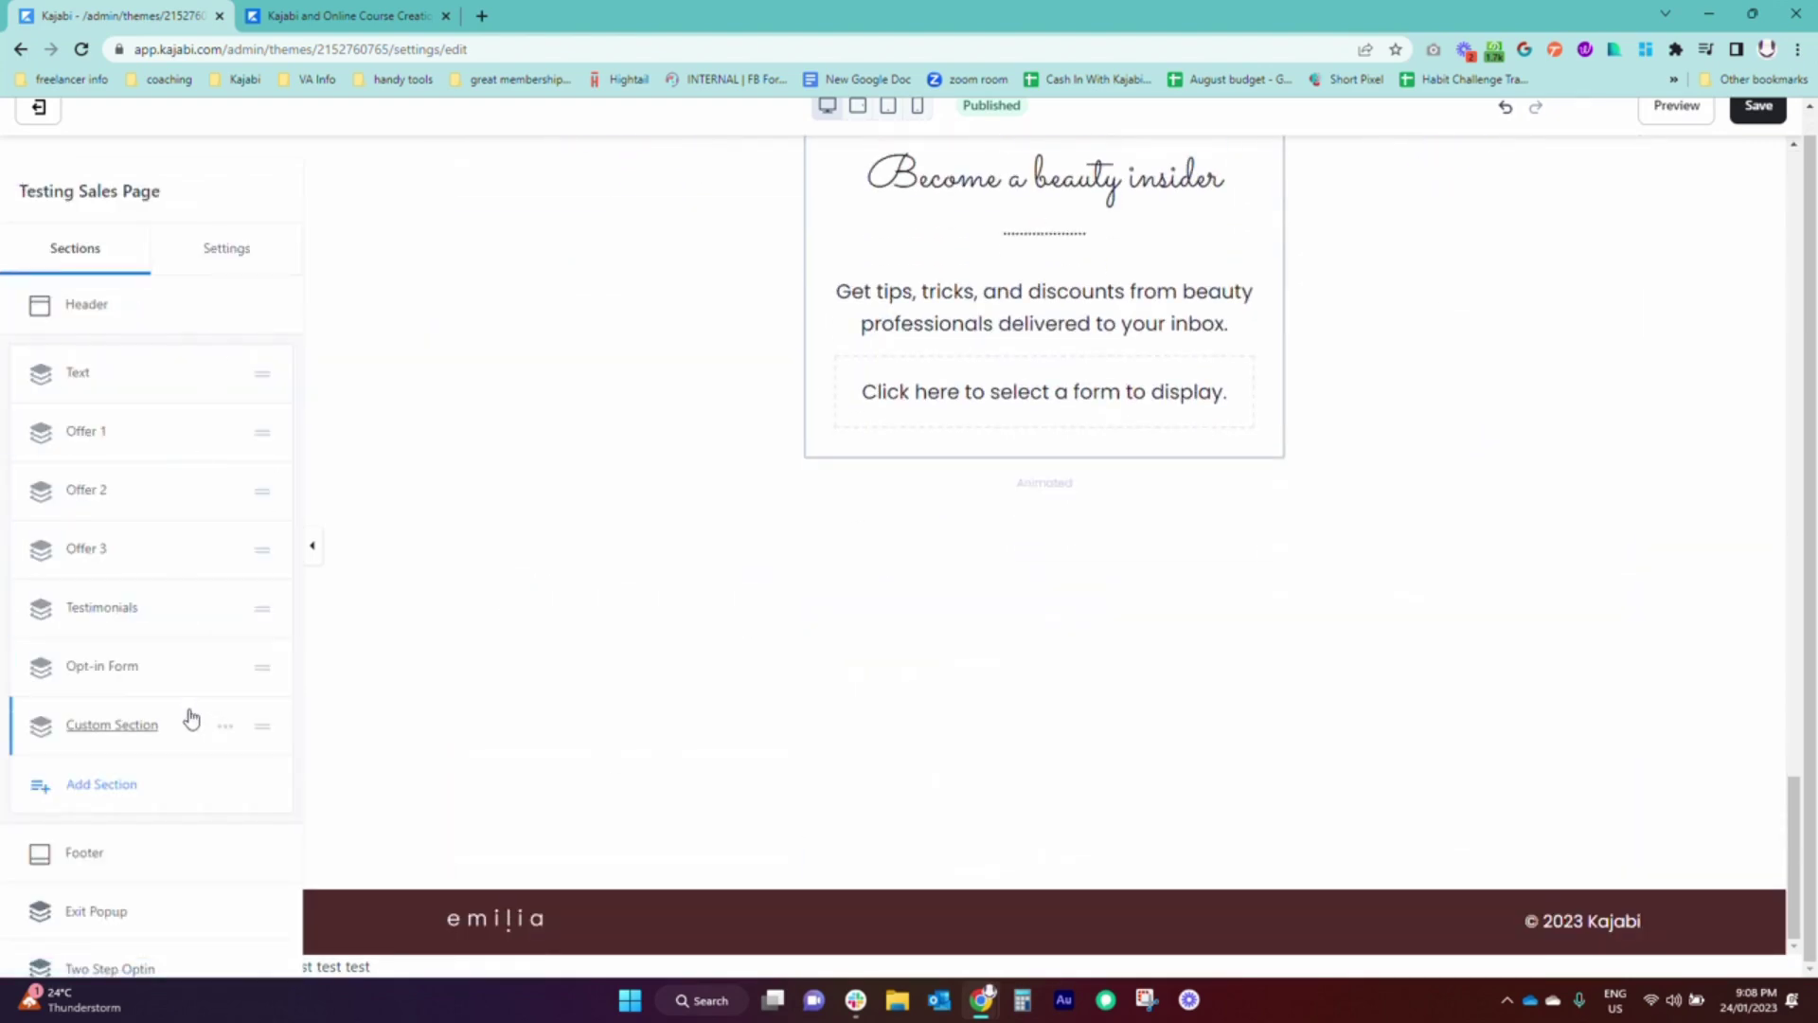
left_click(225, 726)
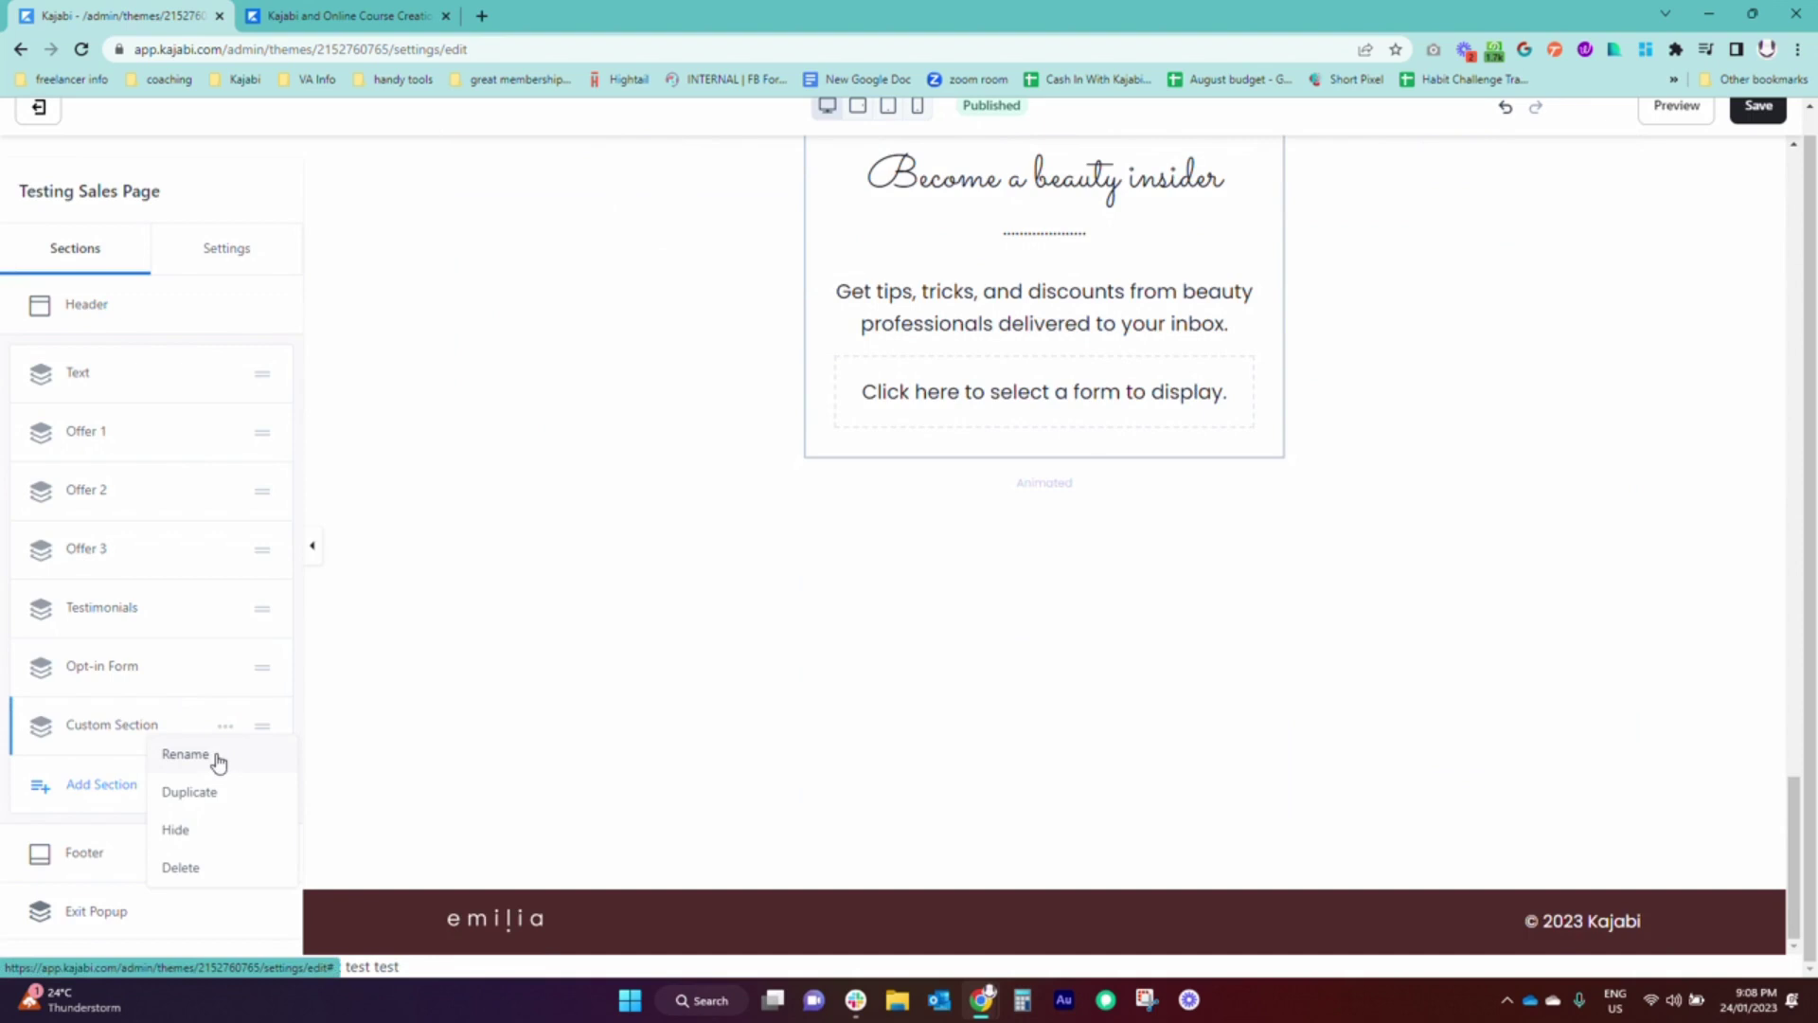
left_click(218, 755)
left_click_drag(170, 728, 34, 745)
type("Divider")
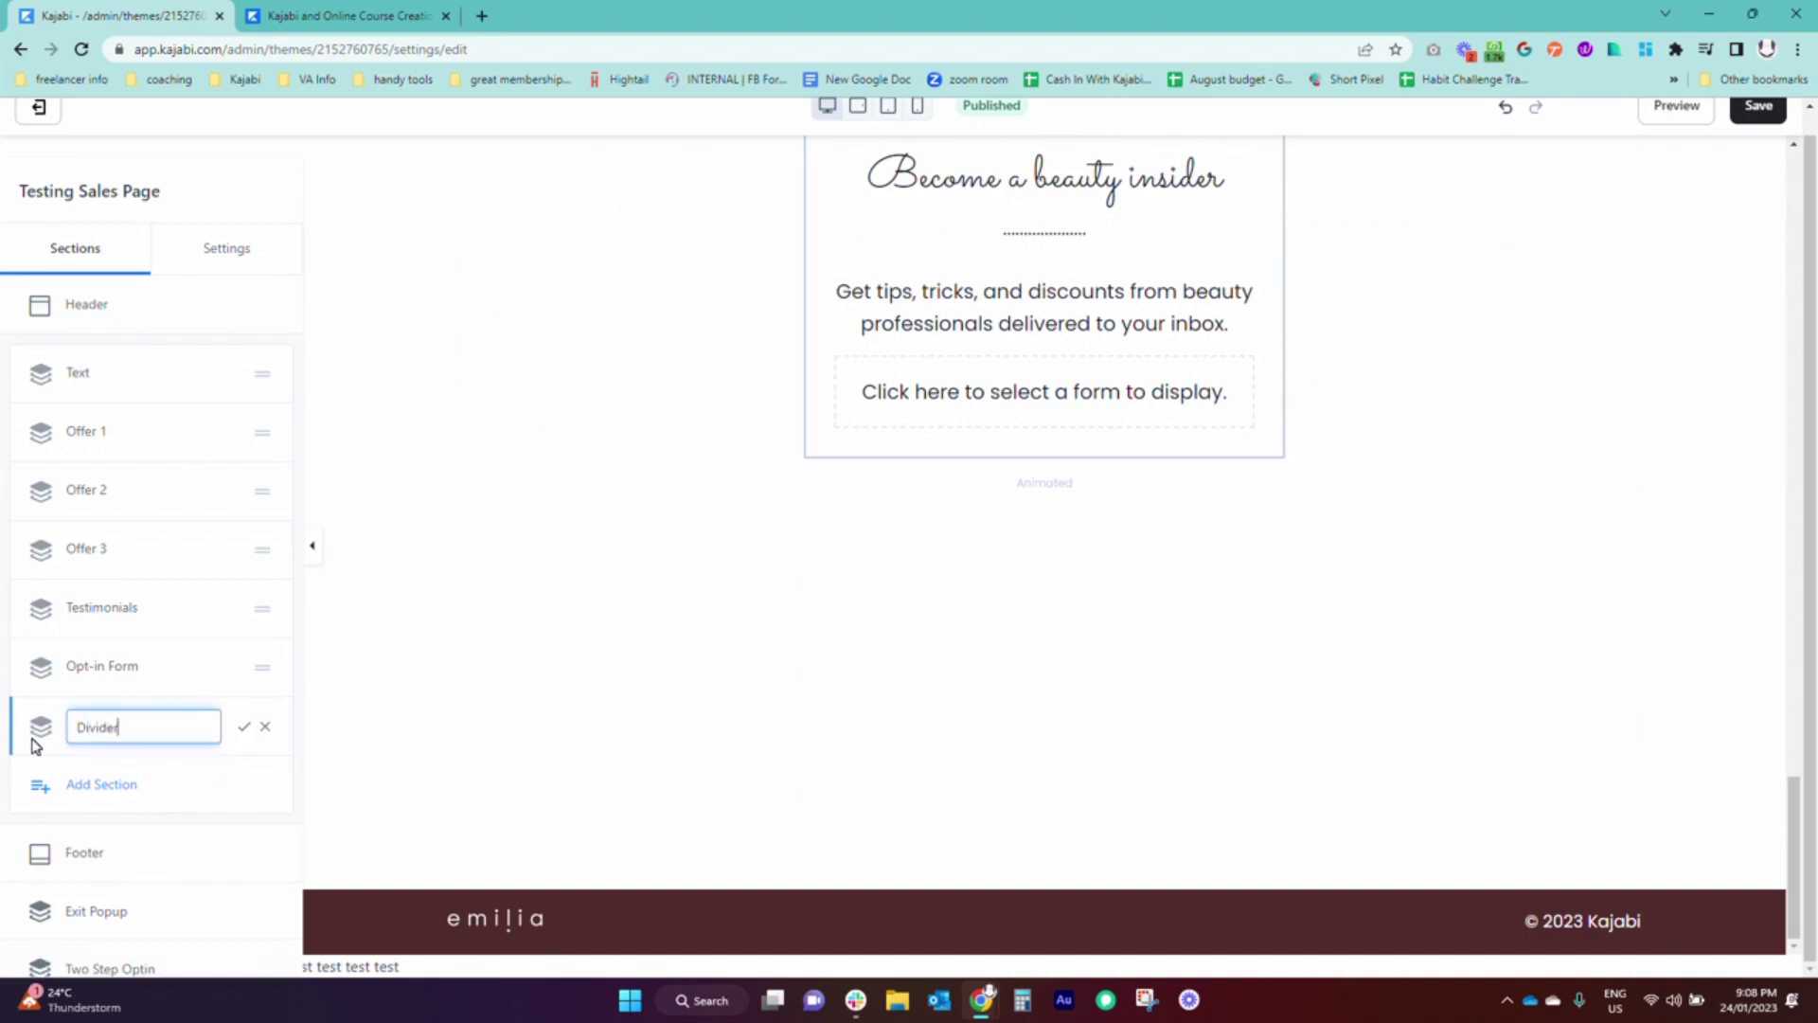
left_click(245, 728)
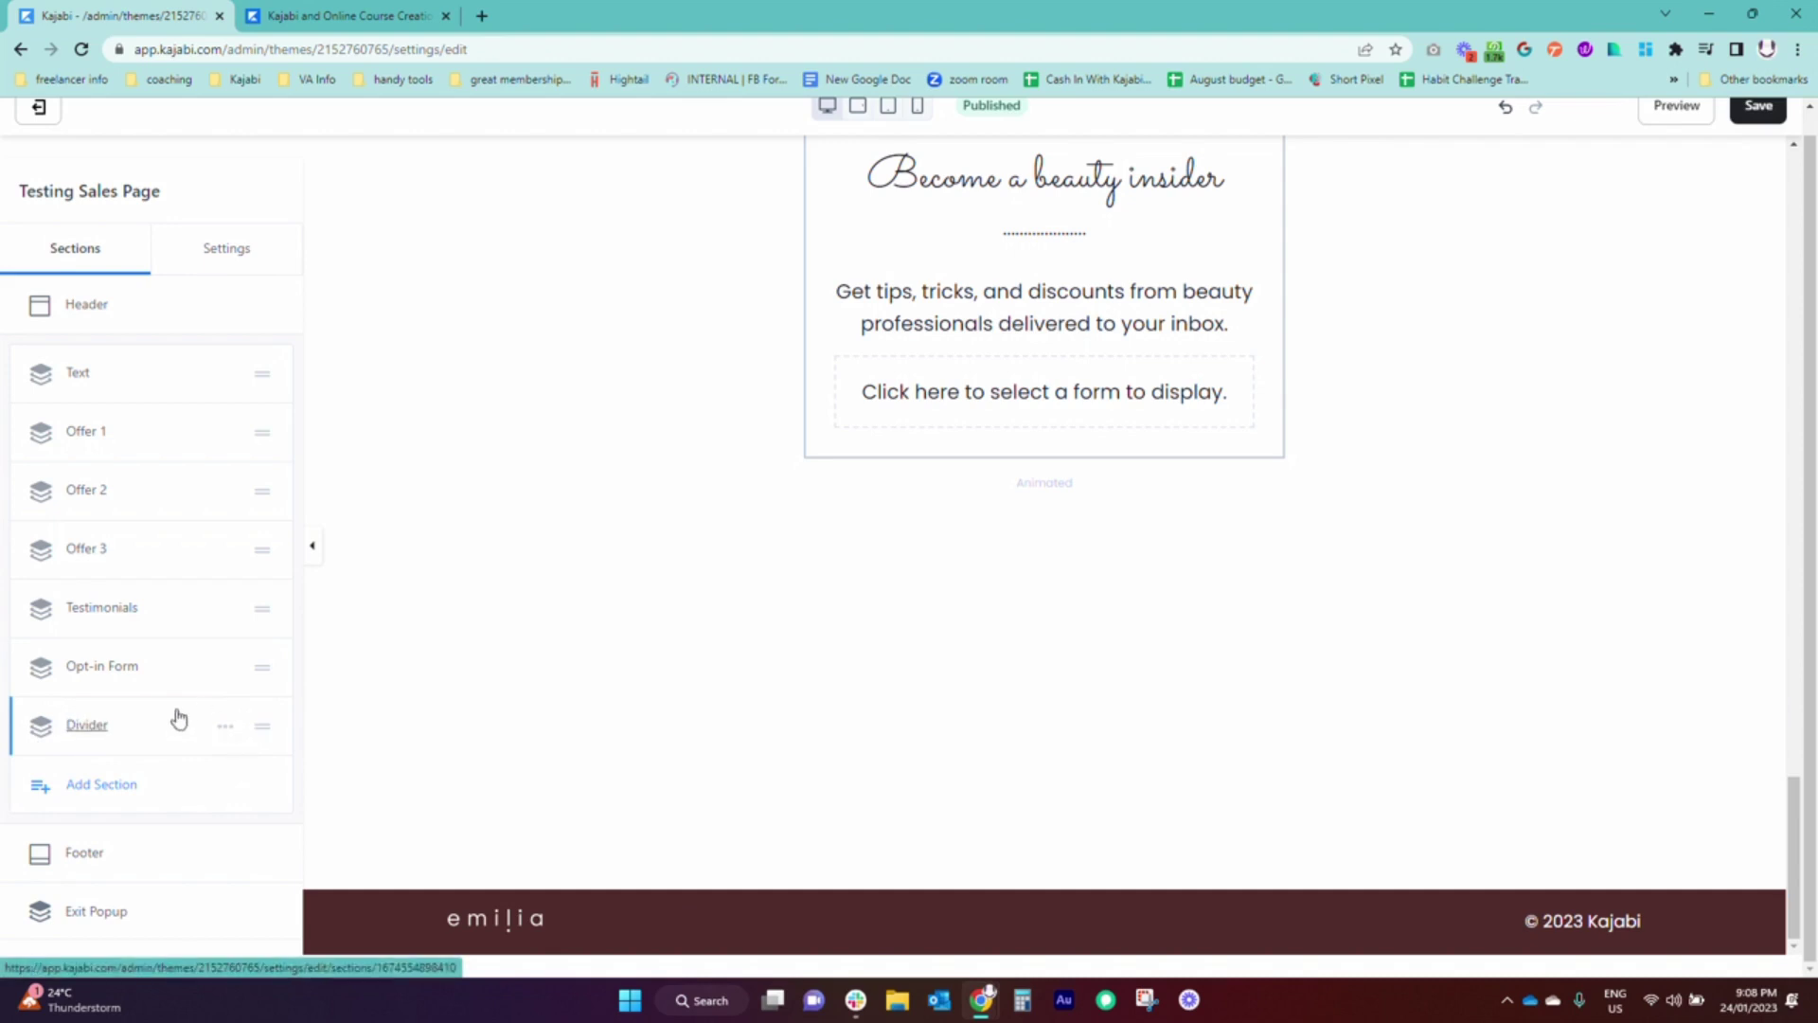
left_click_drag(167, 735, 155, 439)
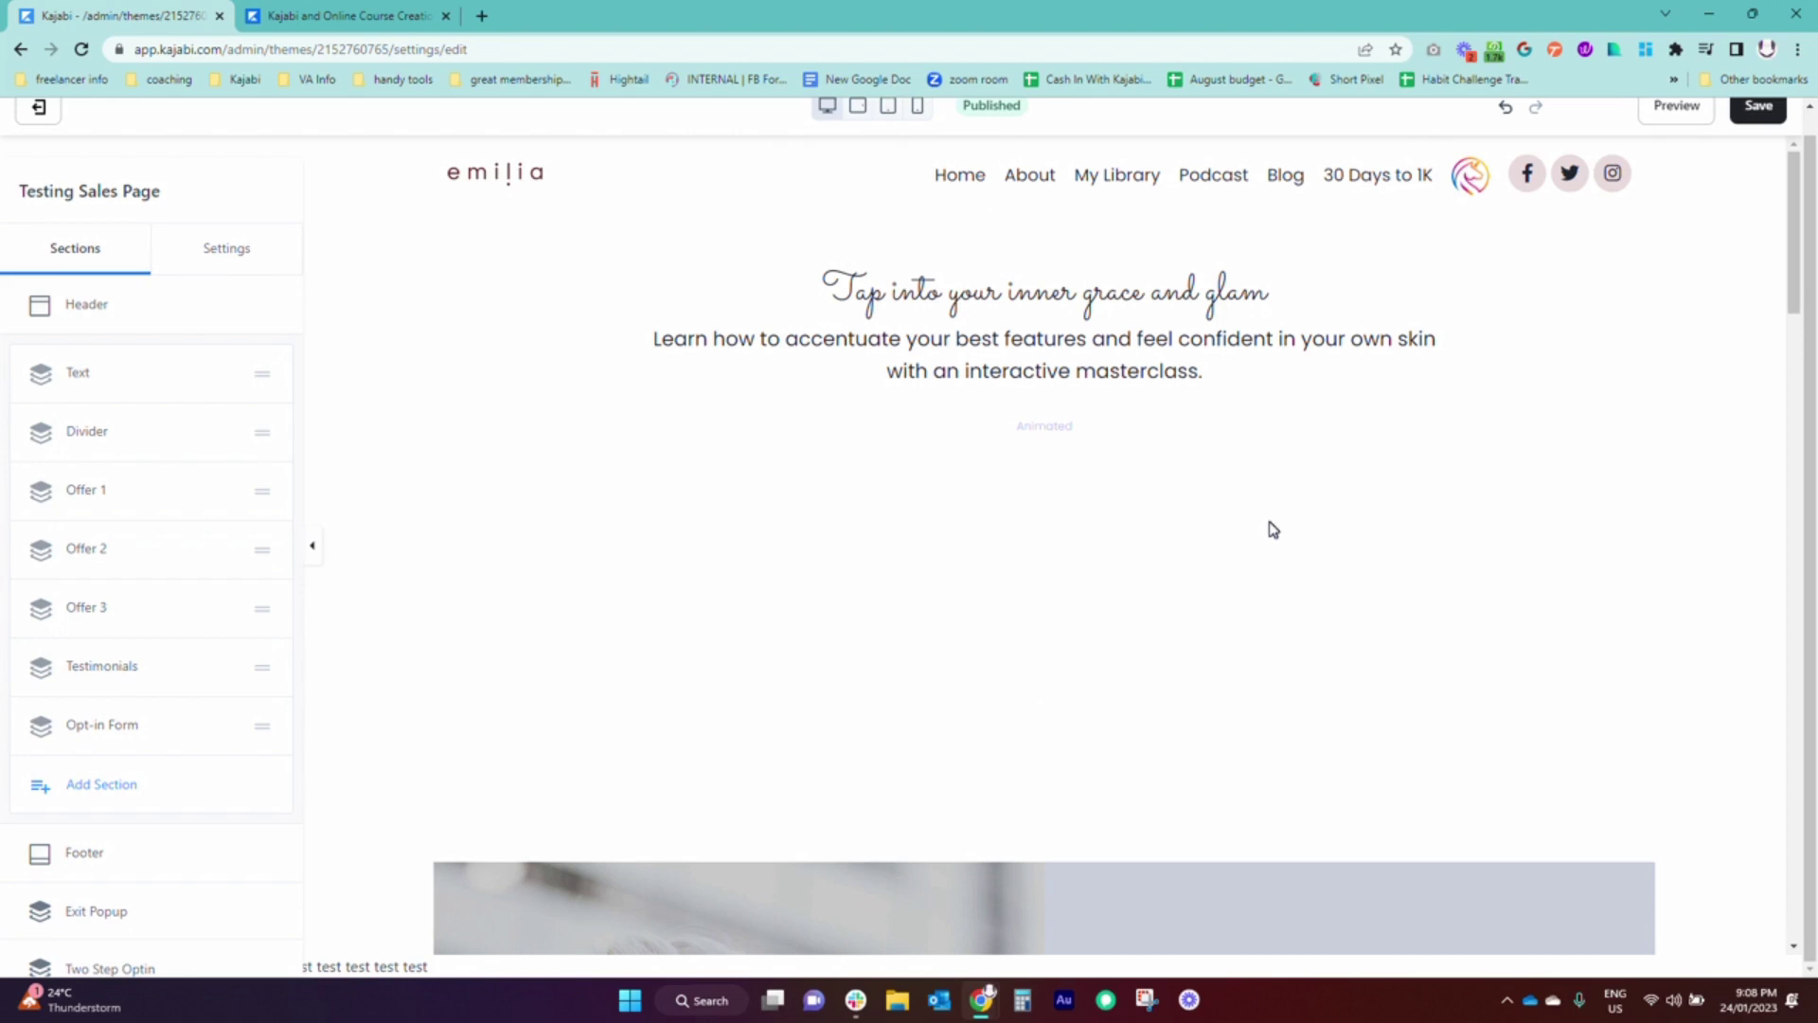
Step: Set the Divider section's background color to the dark slate preset
left_click(82, 433)
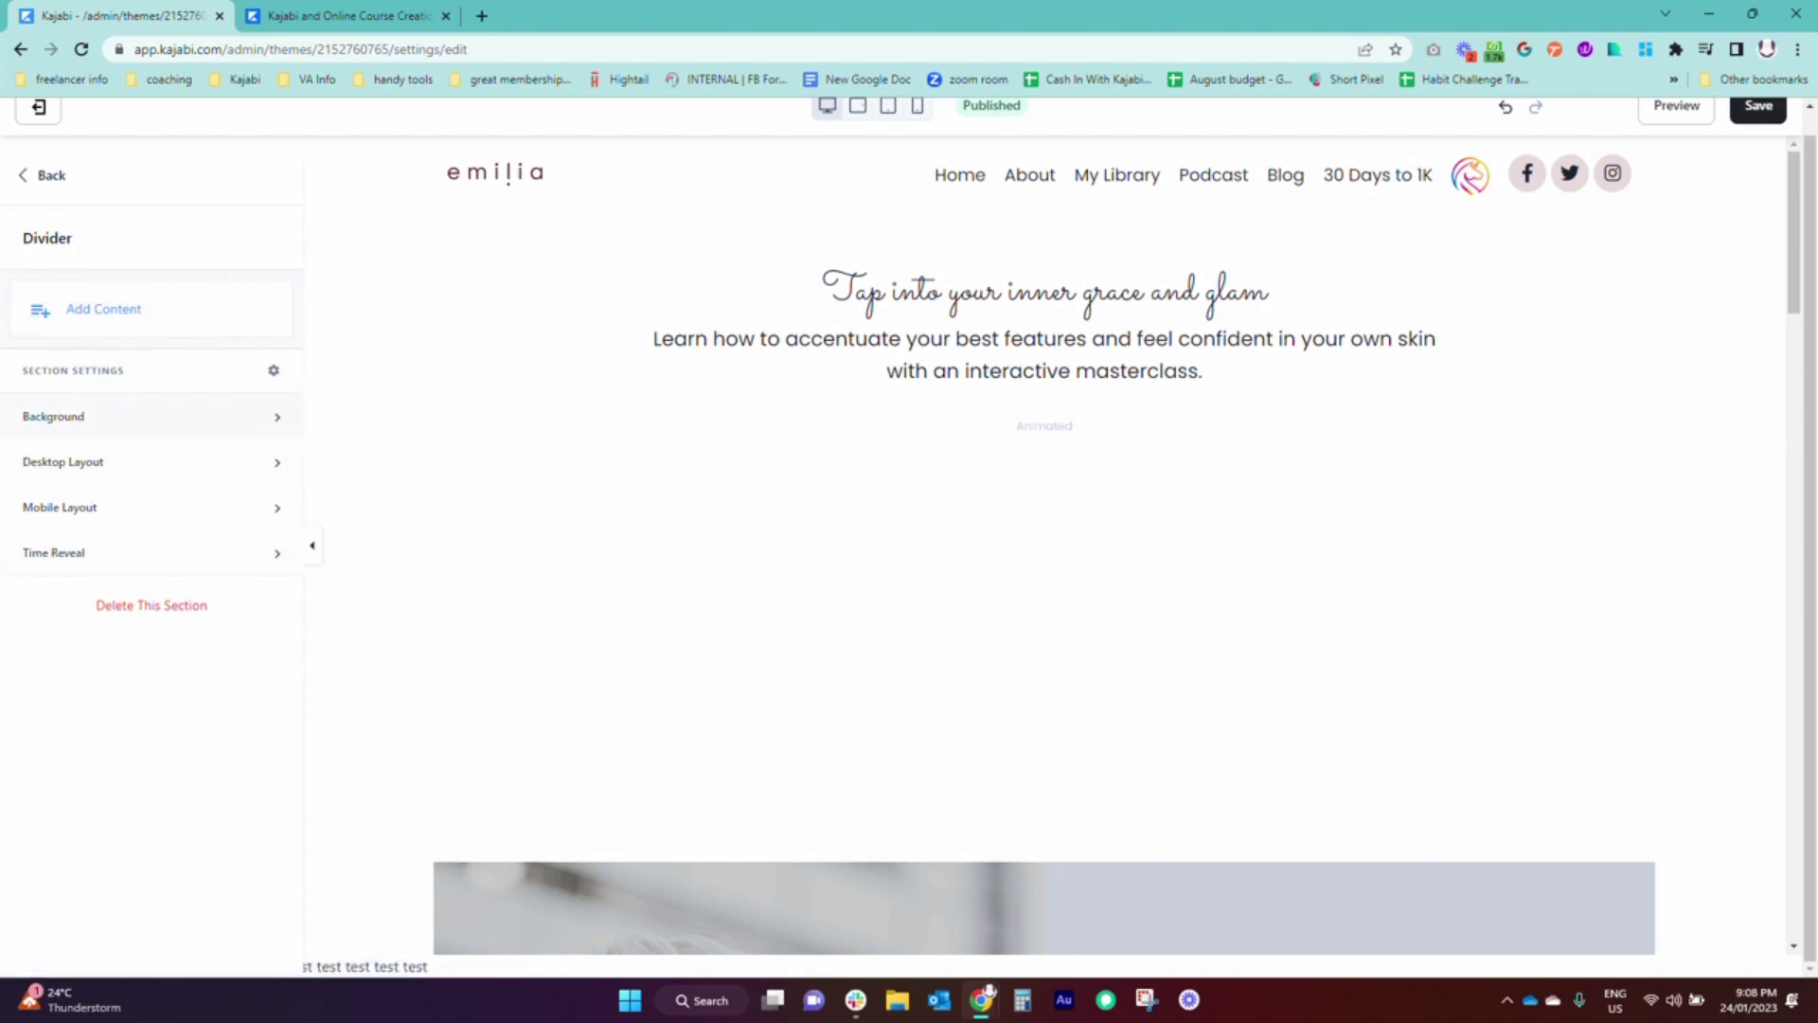
left_click(152, 417)
scroll(152, 663, "down", 5)
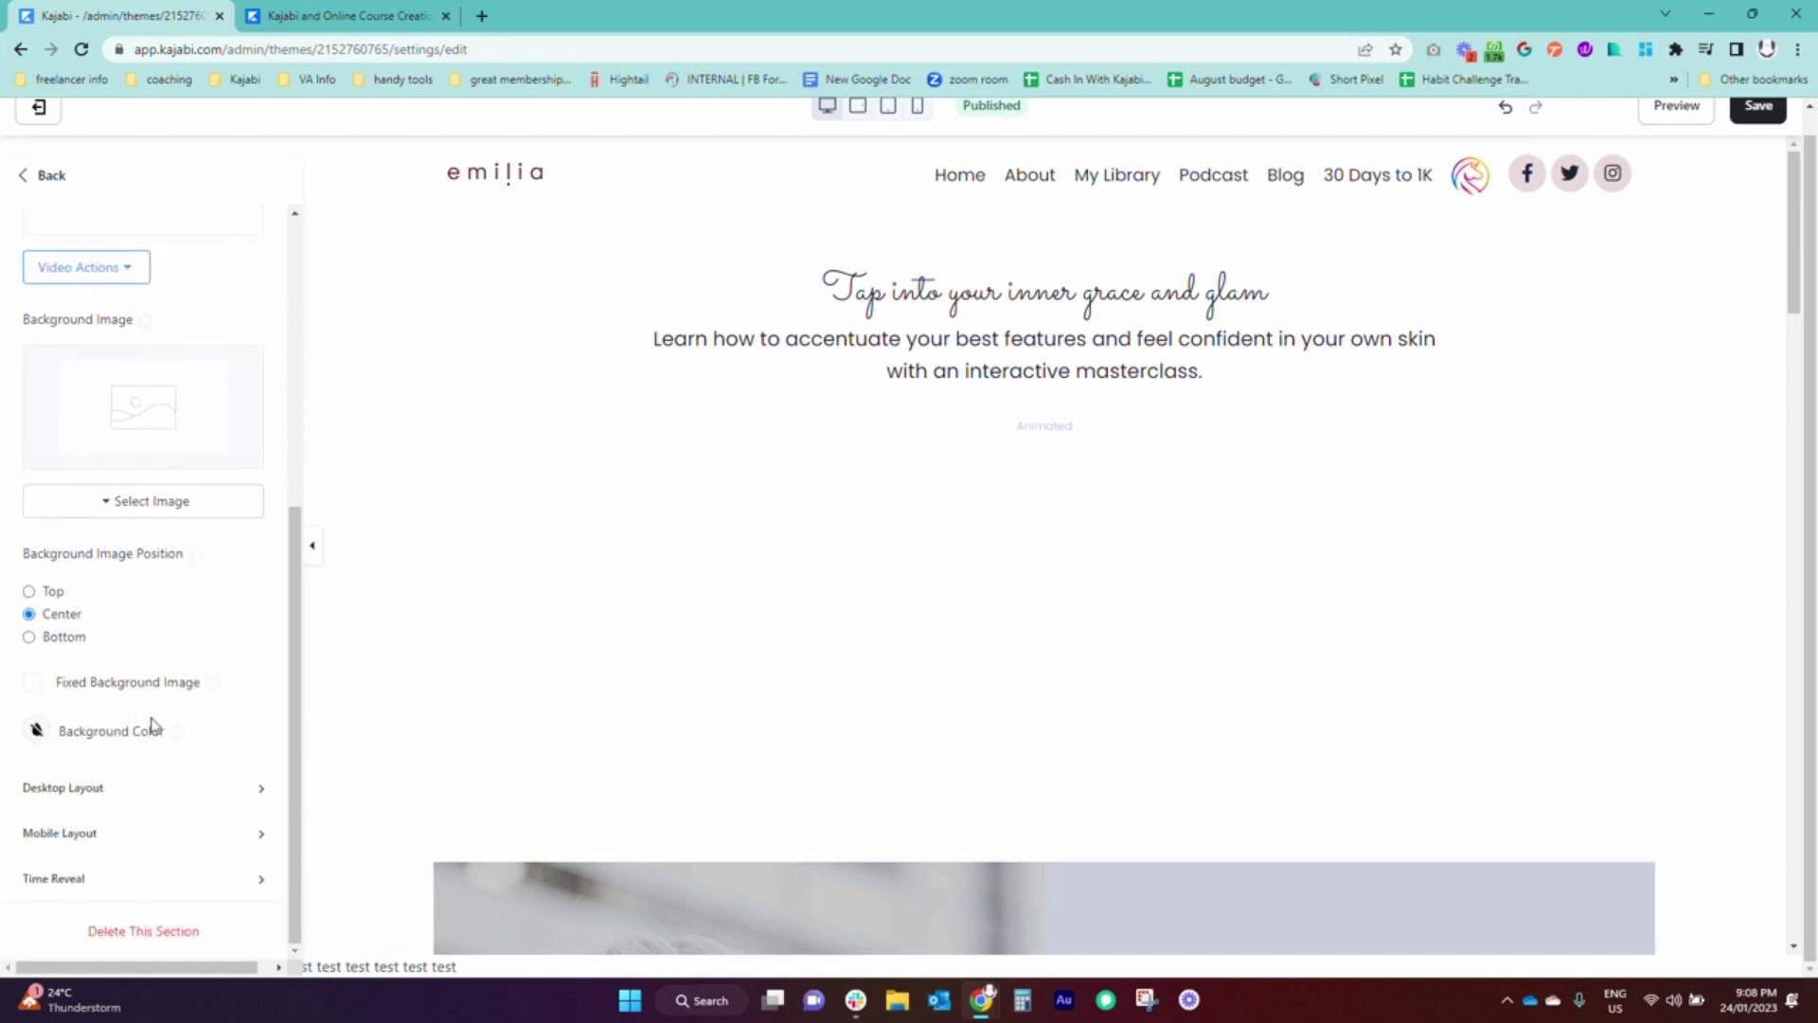
left_click(36, 731)
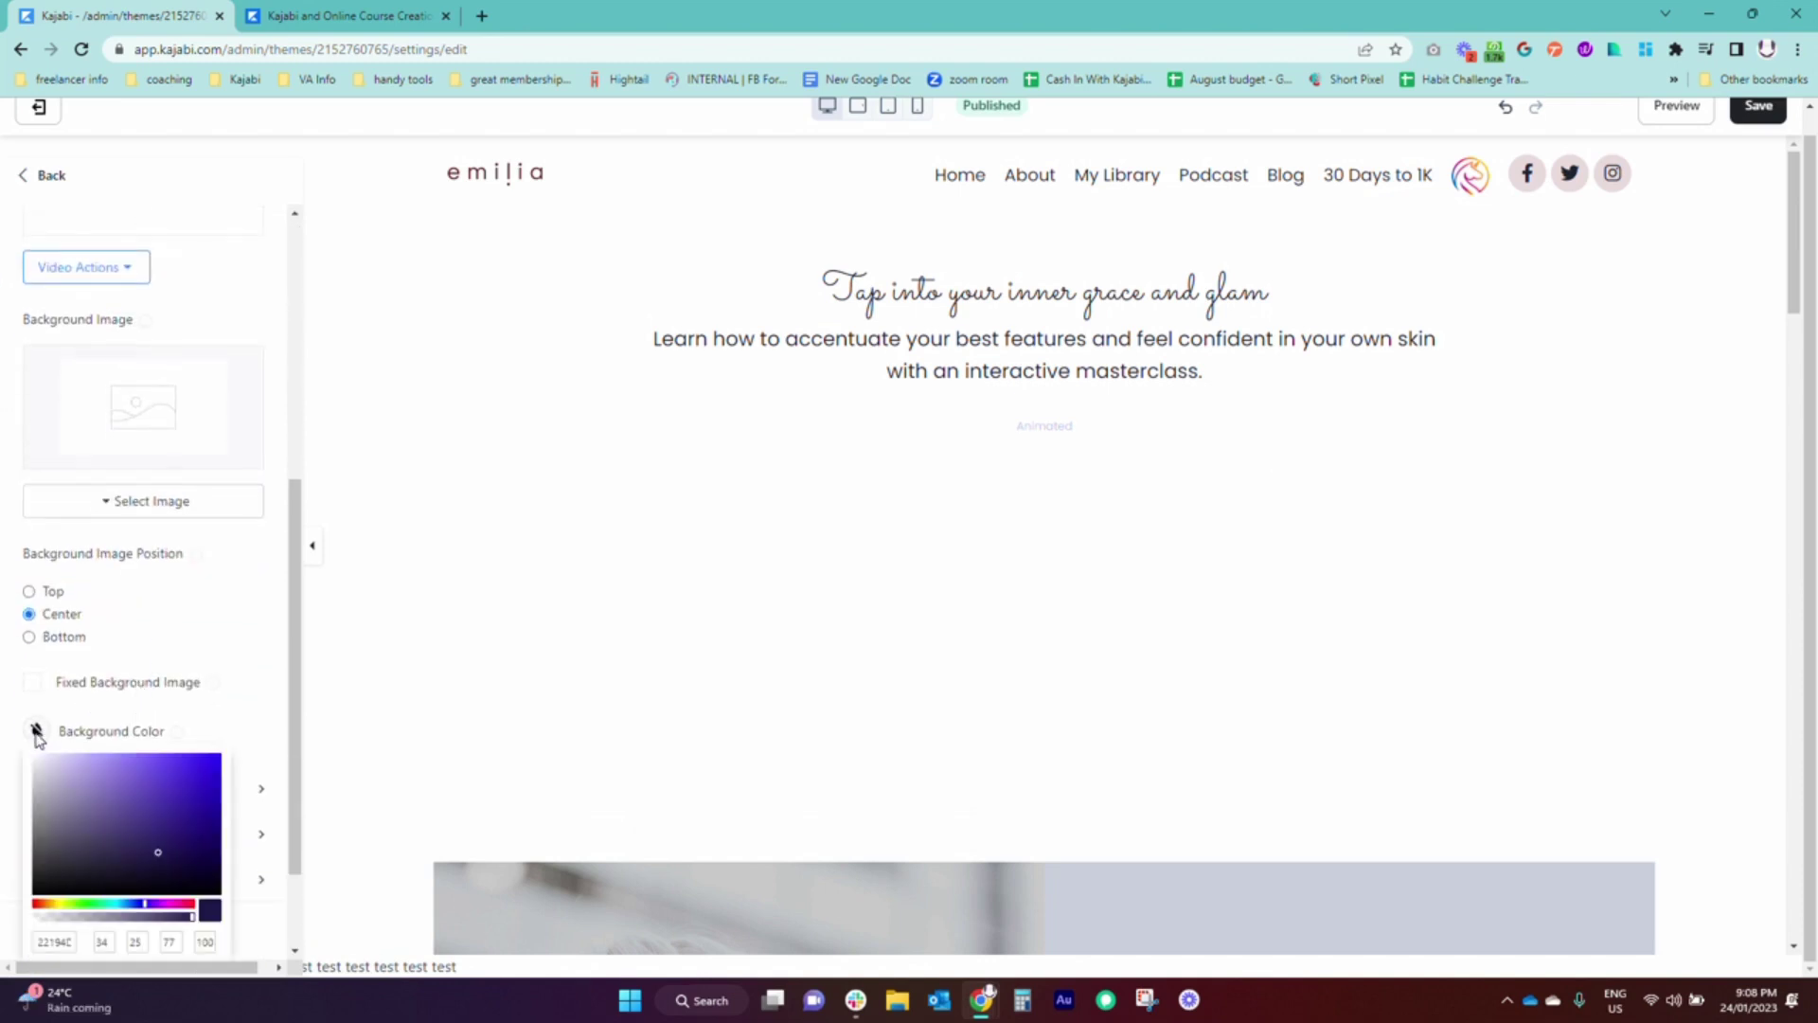
scroll(57, 833, "down", 2)
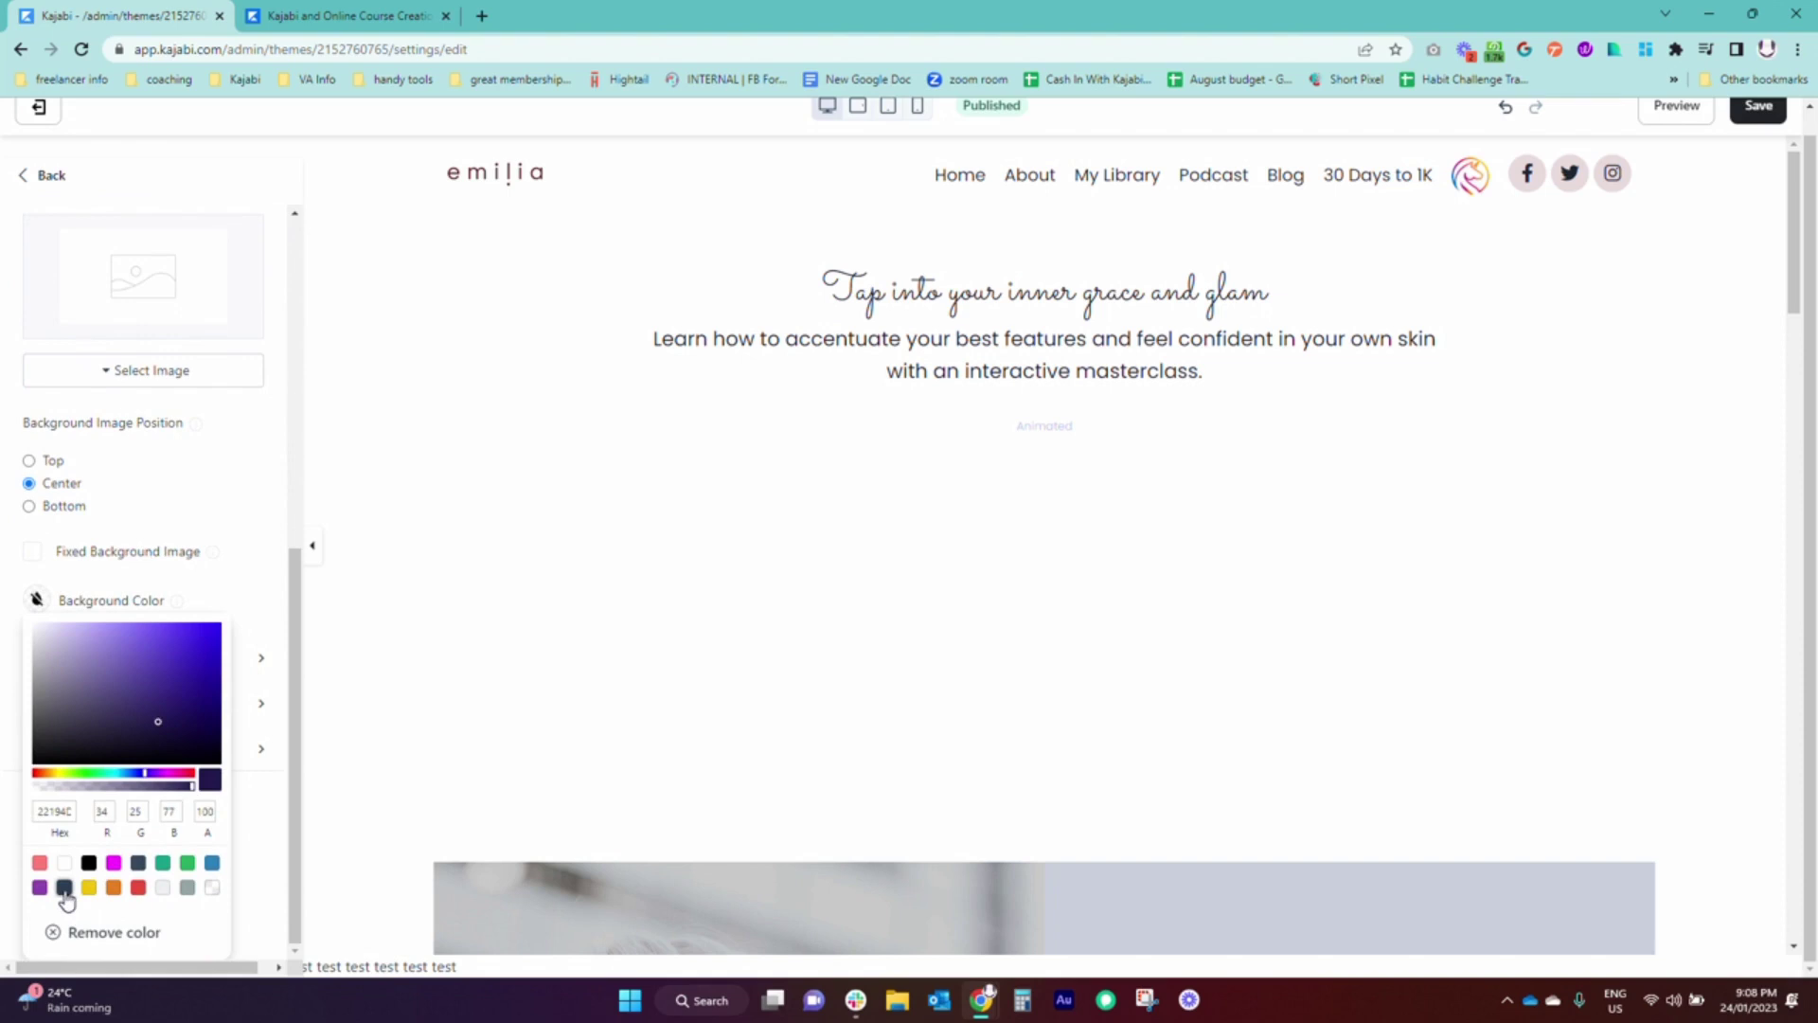
left_click(64, 887)
left_click(220, 577)
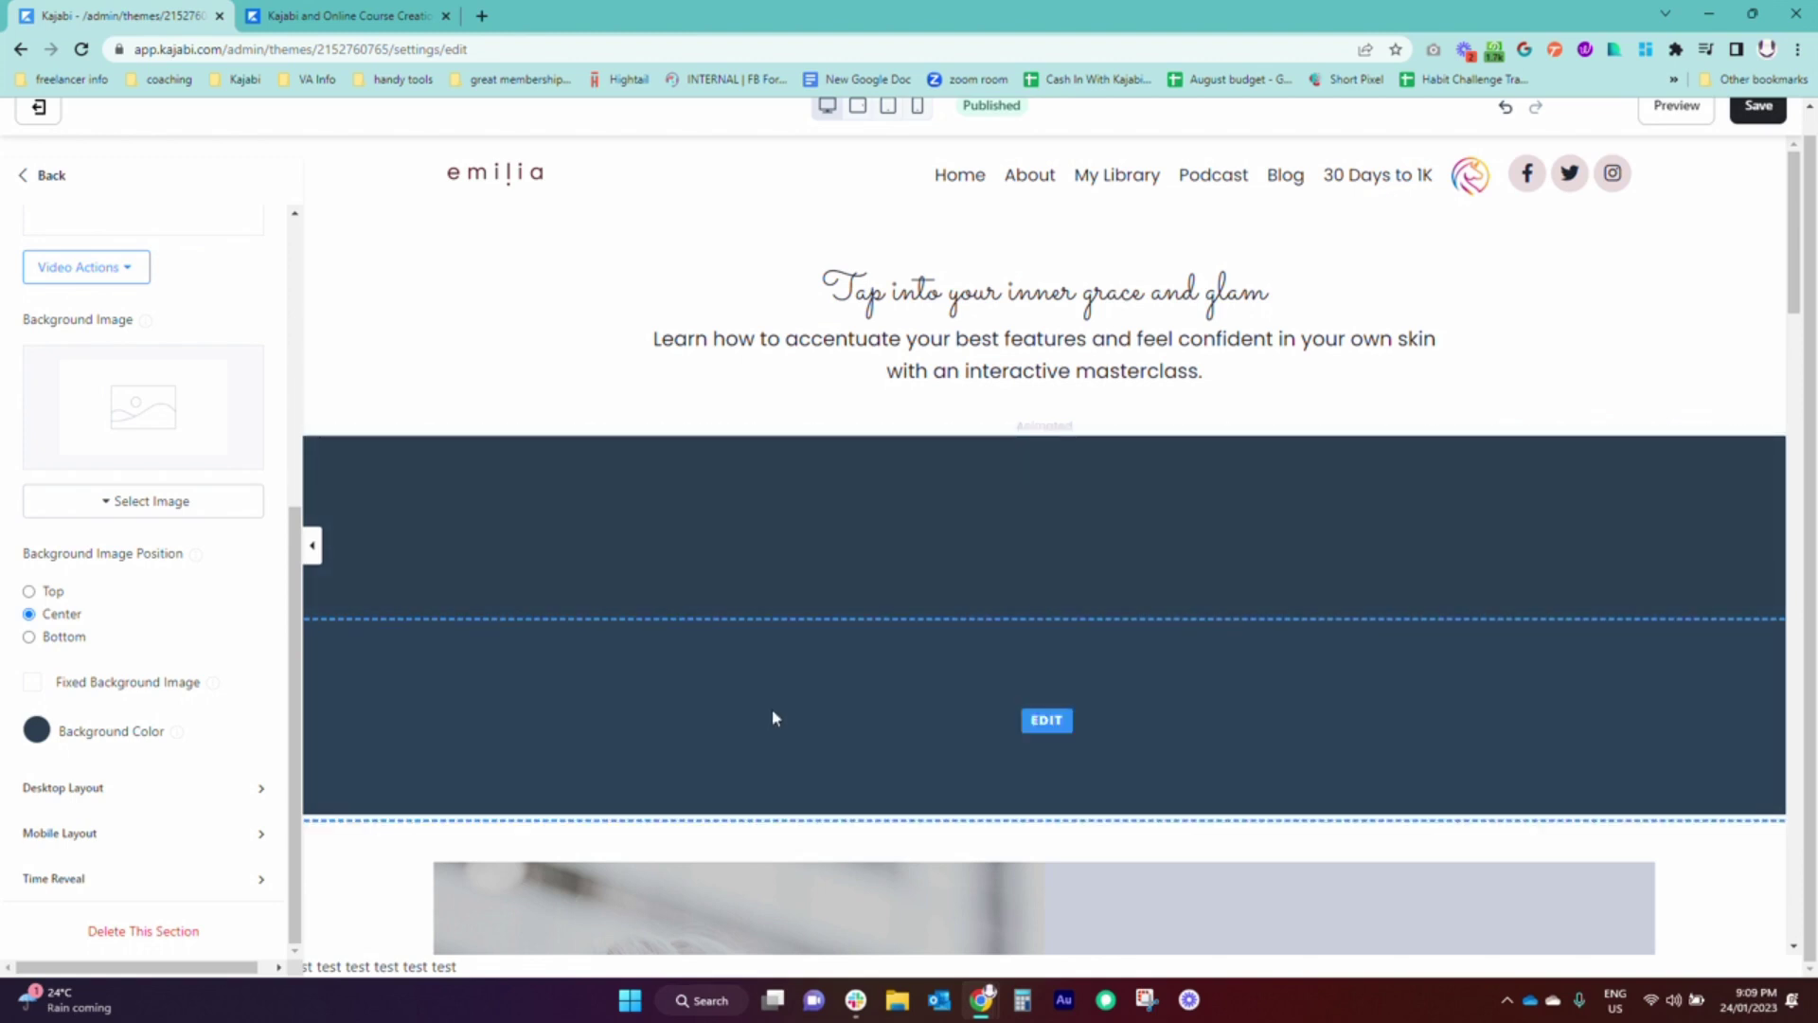
left_click(191, 789)
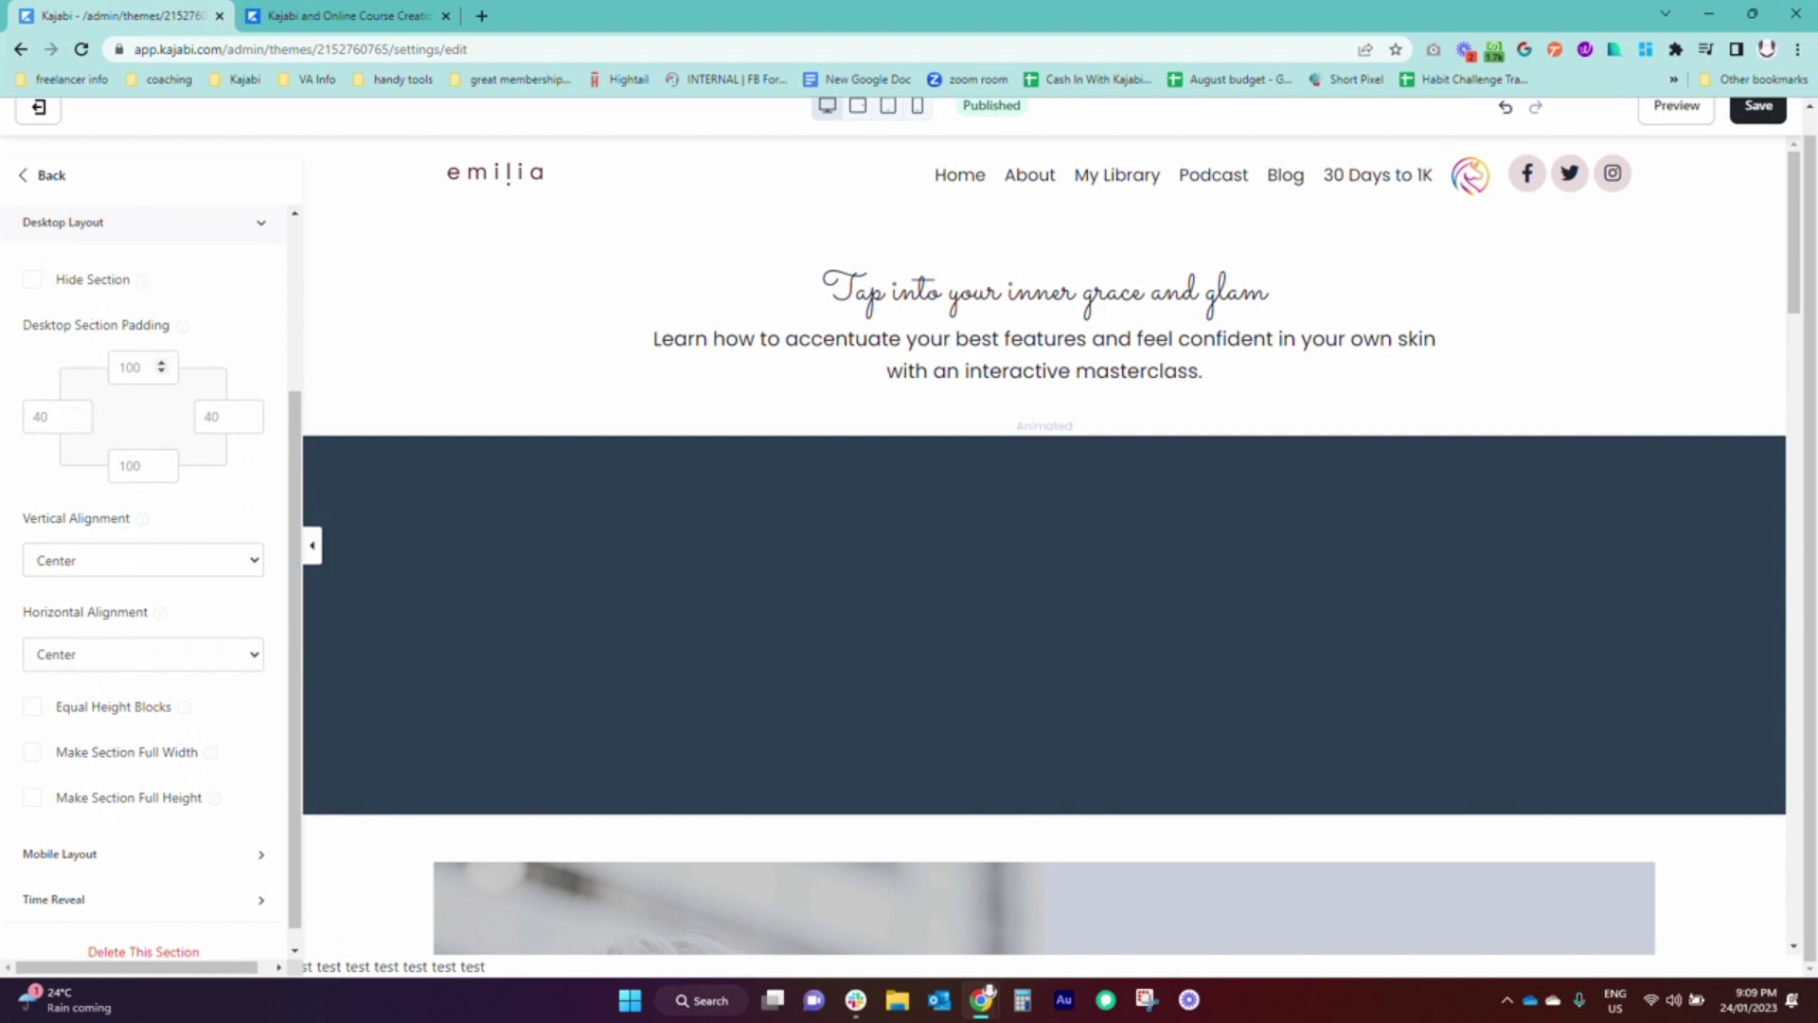
left_click(119, 367)
type("1")
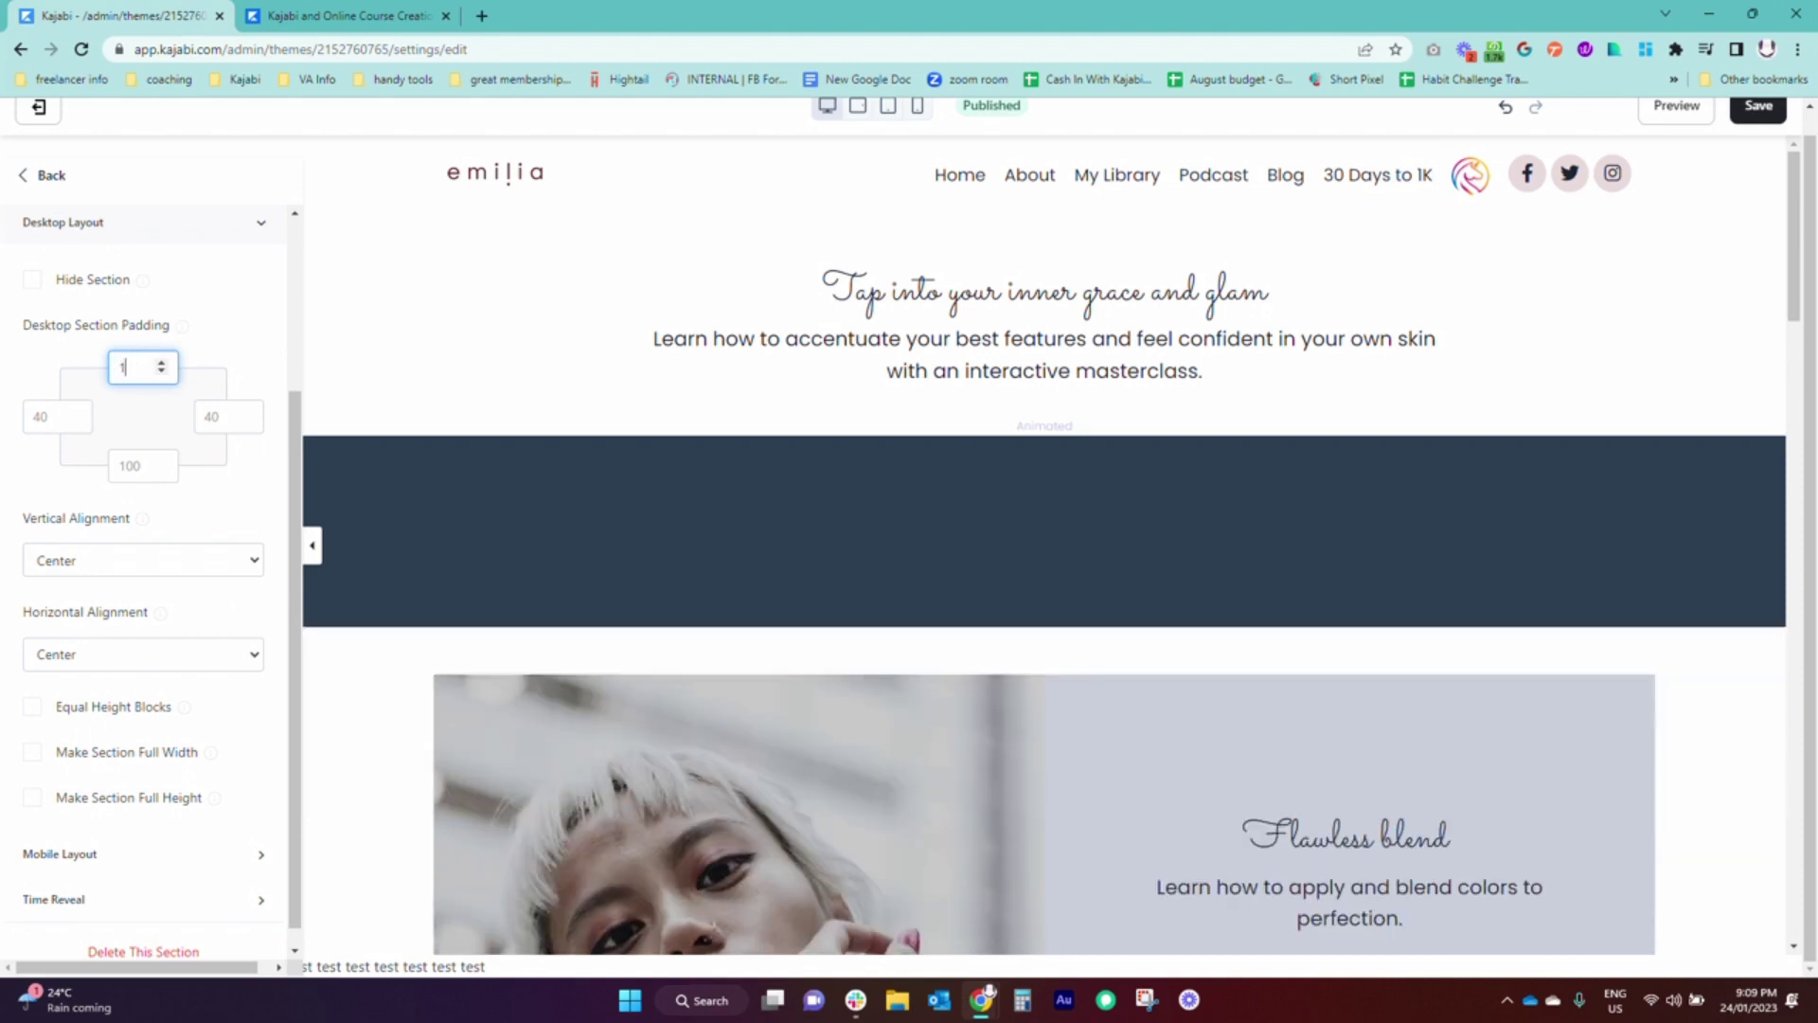
left_click(75, 415)
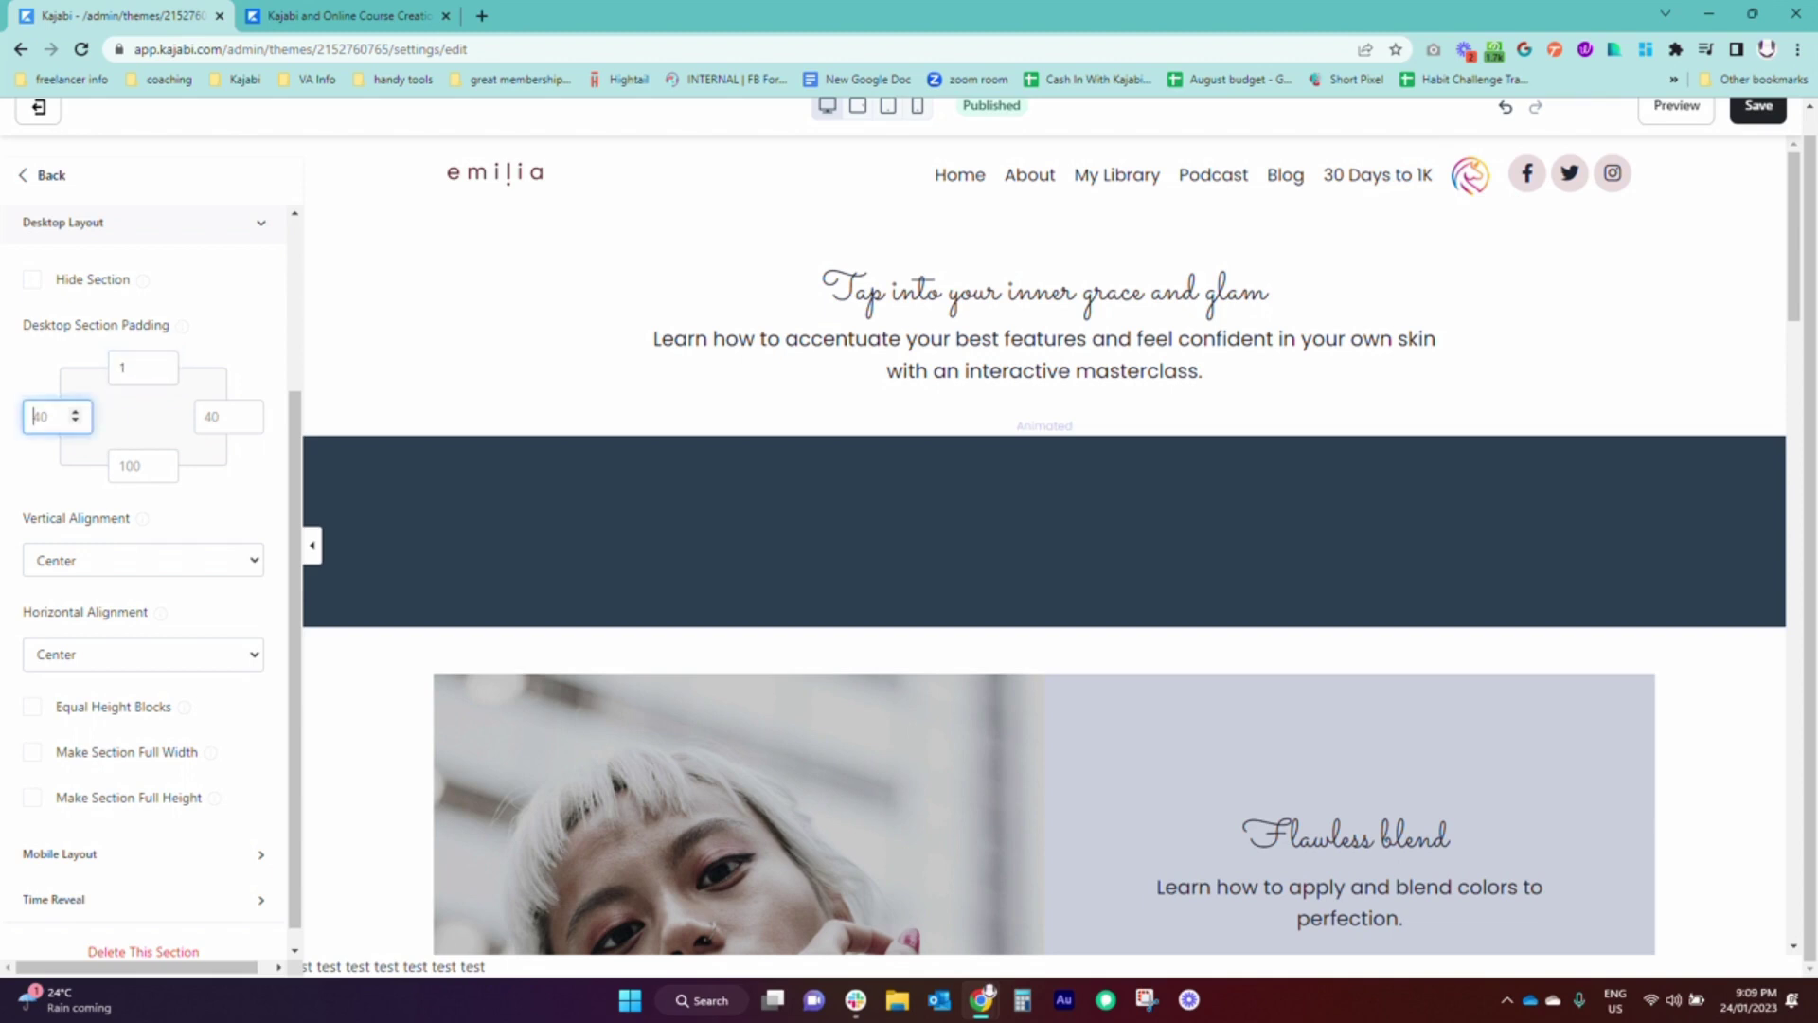
type("0")
left_click(222, 416)
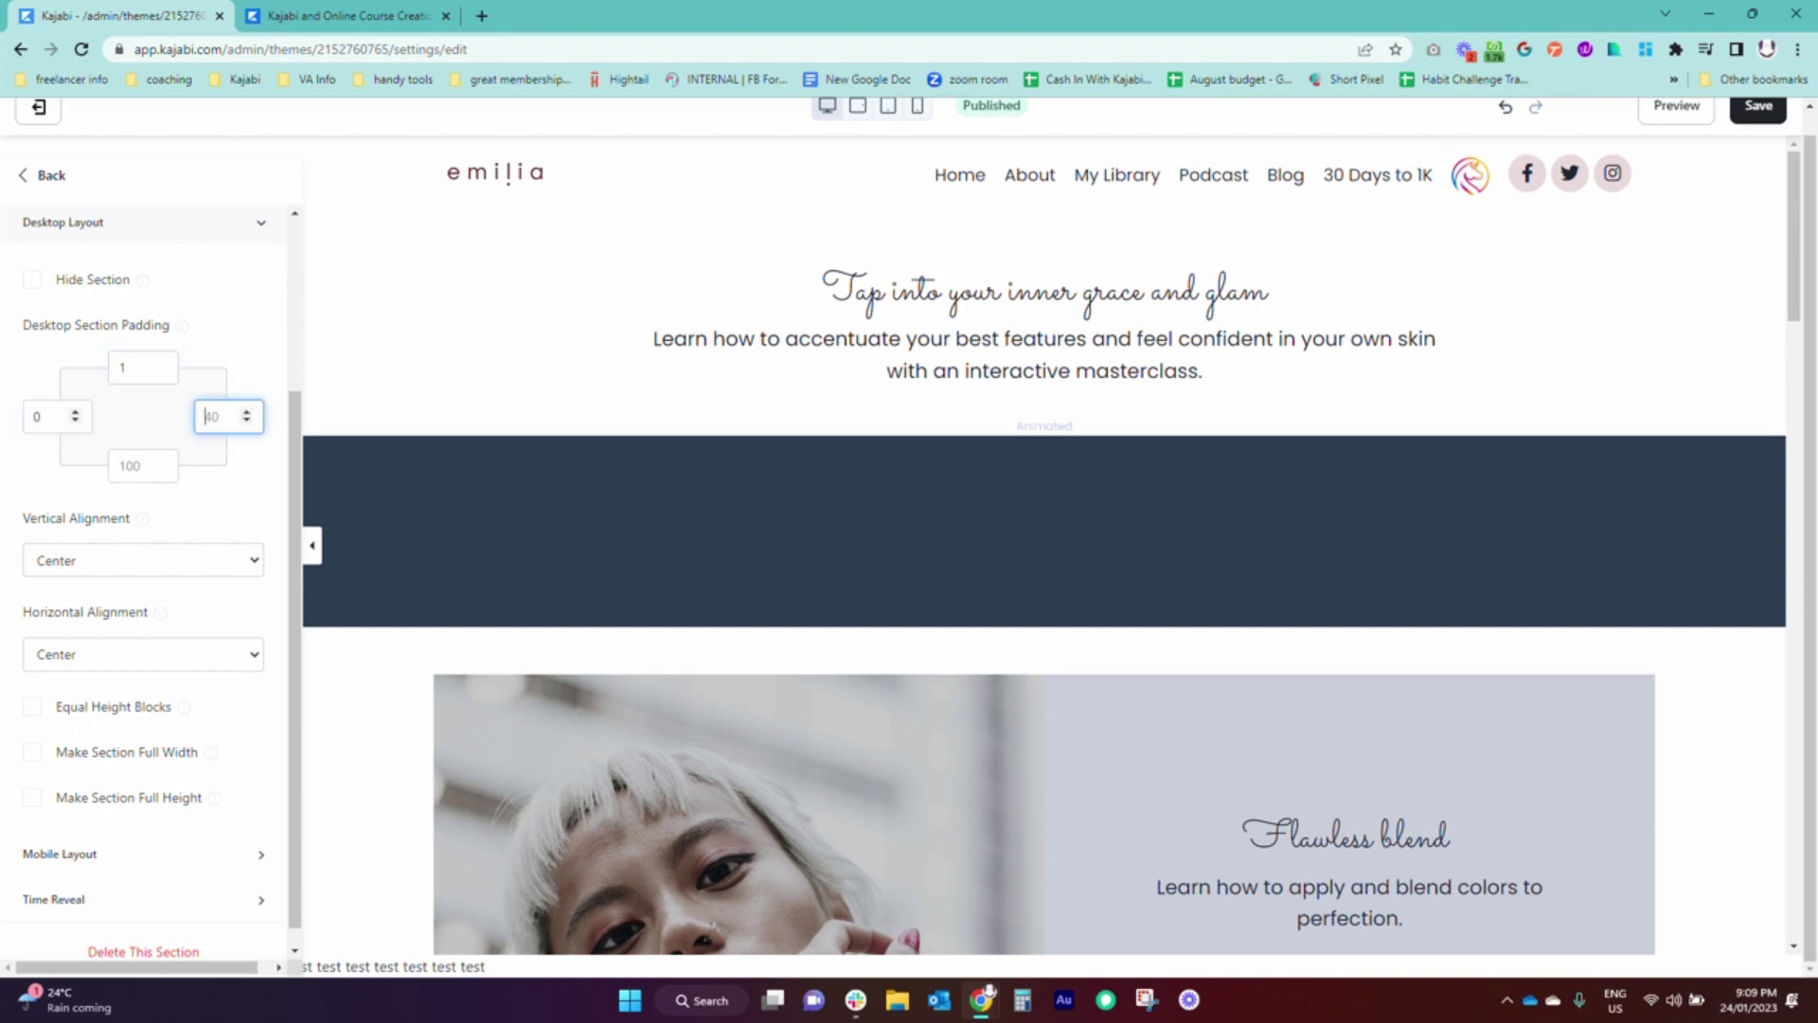
type("0")
left_click(120, 464)
type("0")
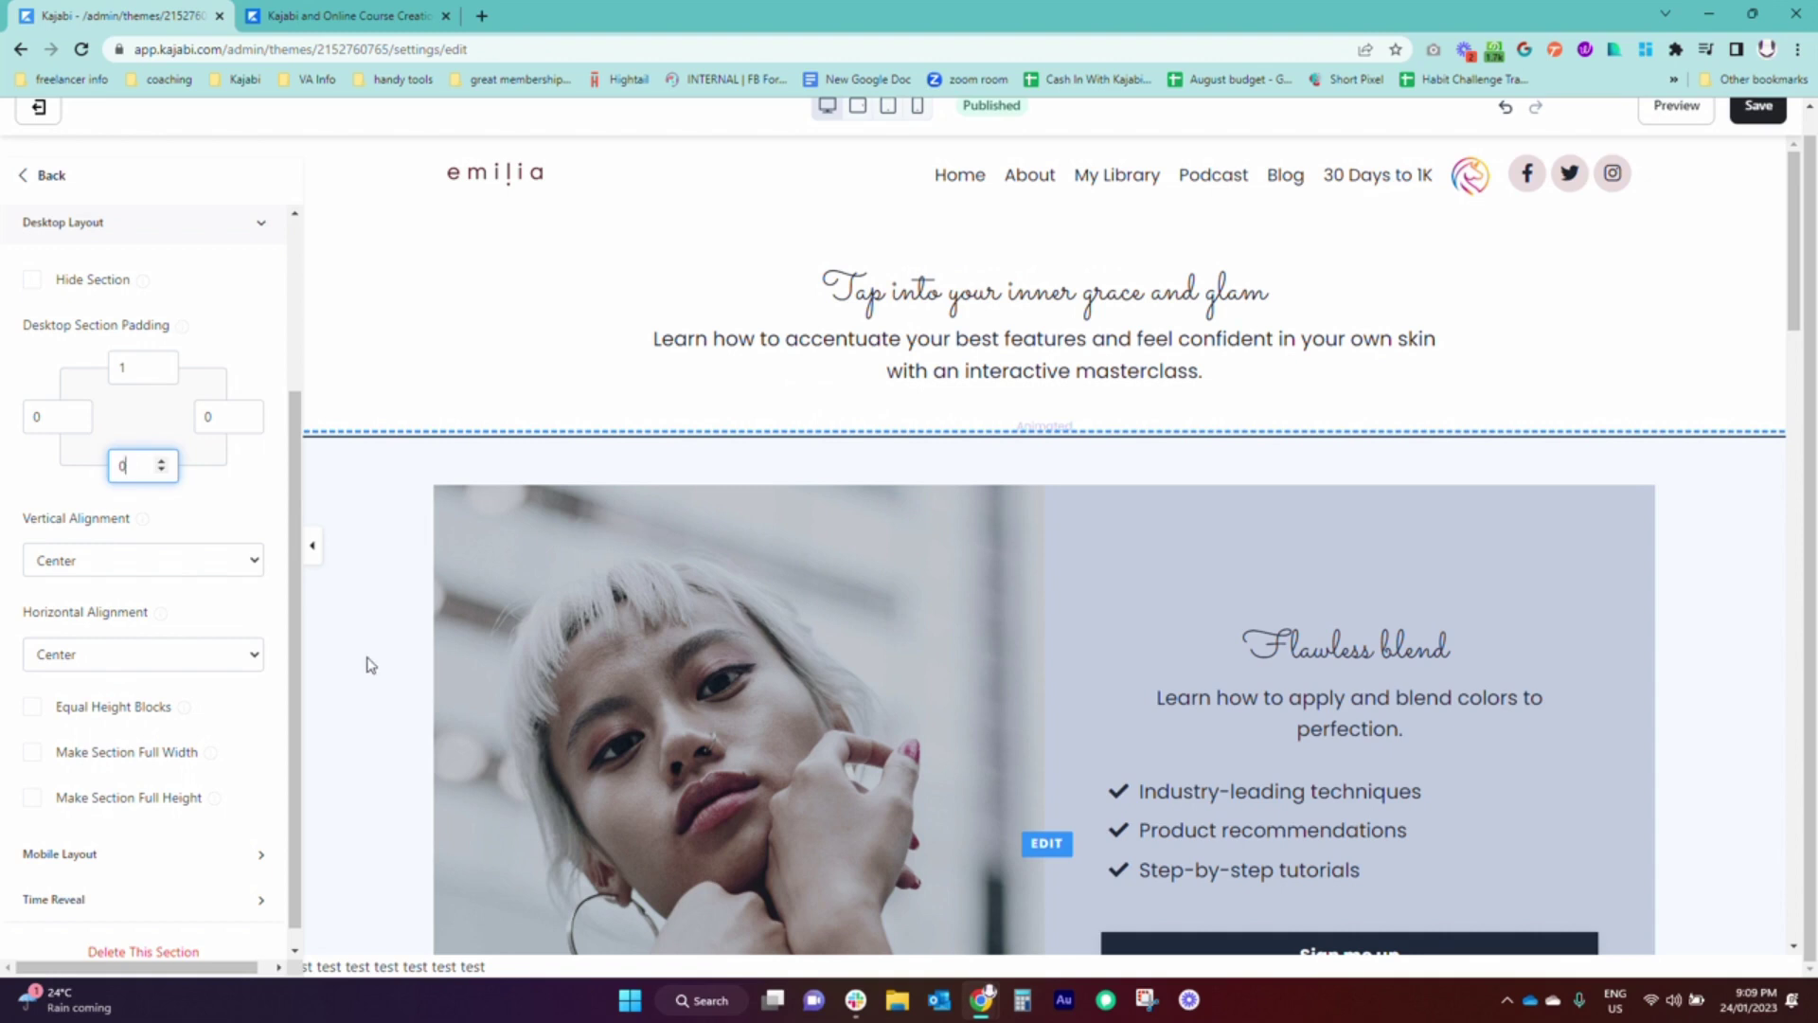
Step: After checking the live site, correct the Divider's top desktop padding back to 1
left_click(360, 19)
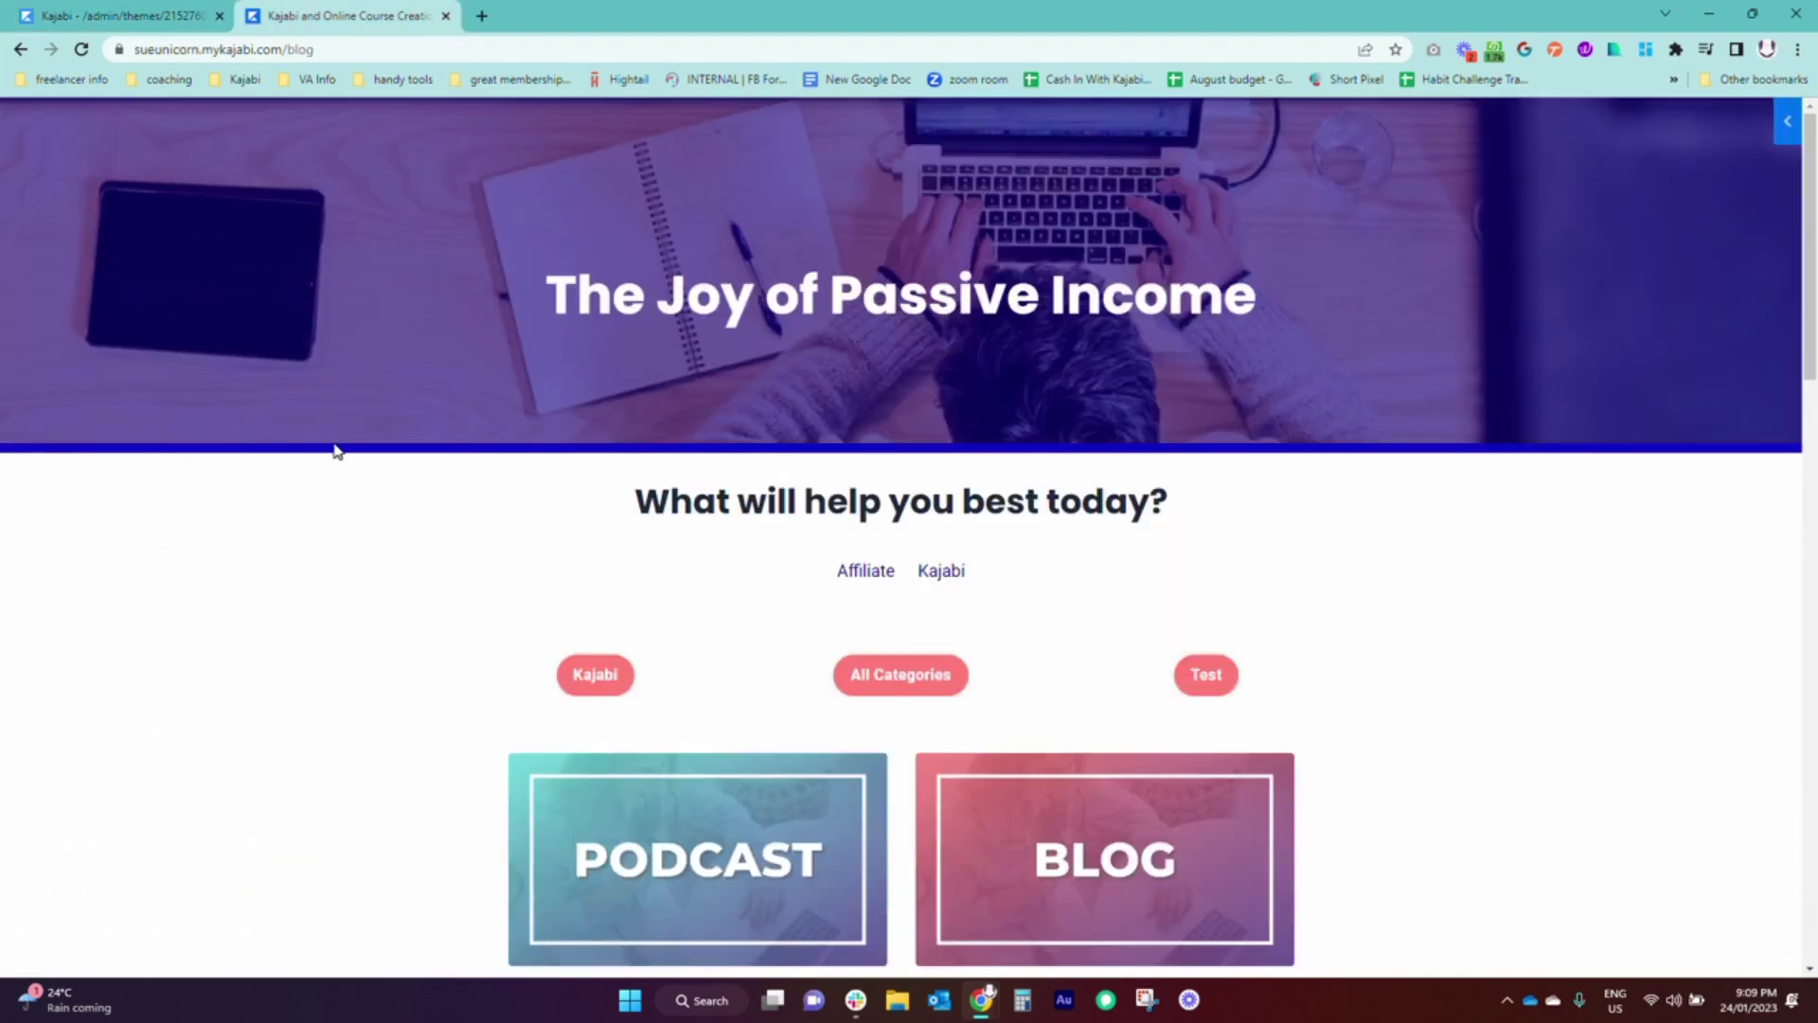
left_click(133, 16)
double_click(123, 367)
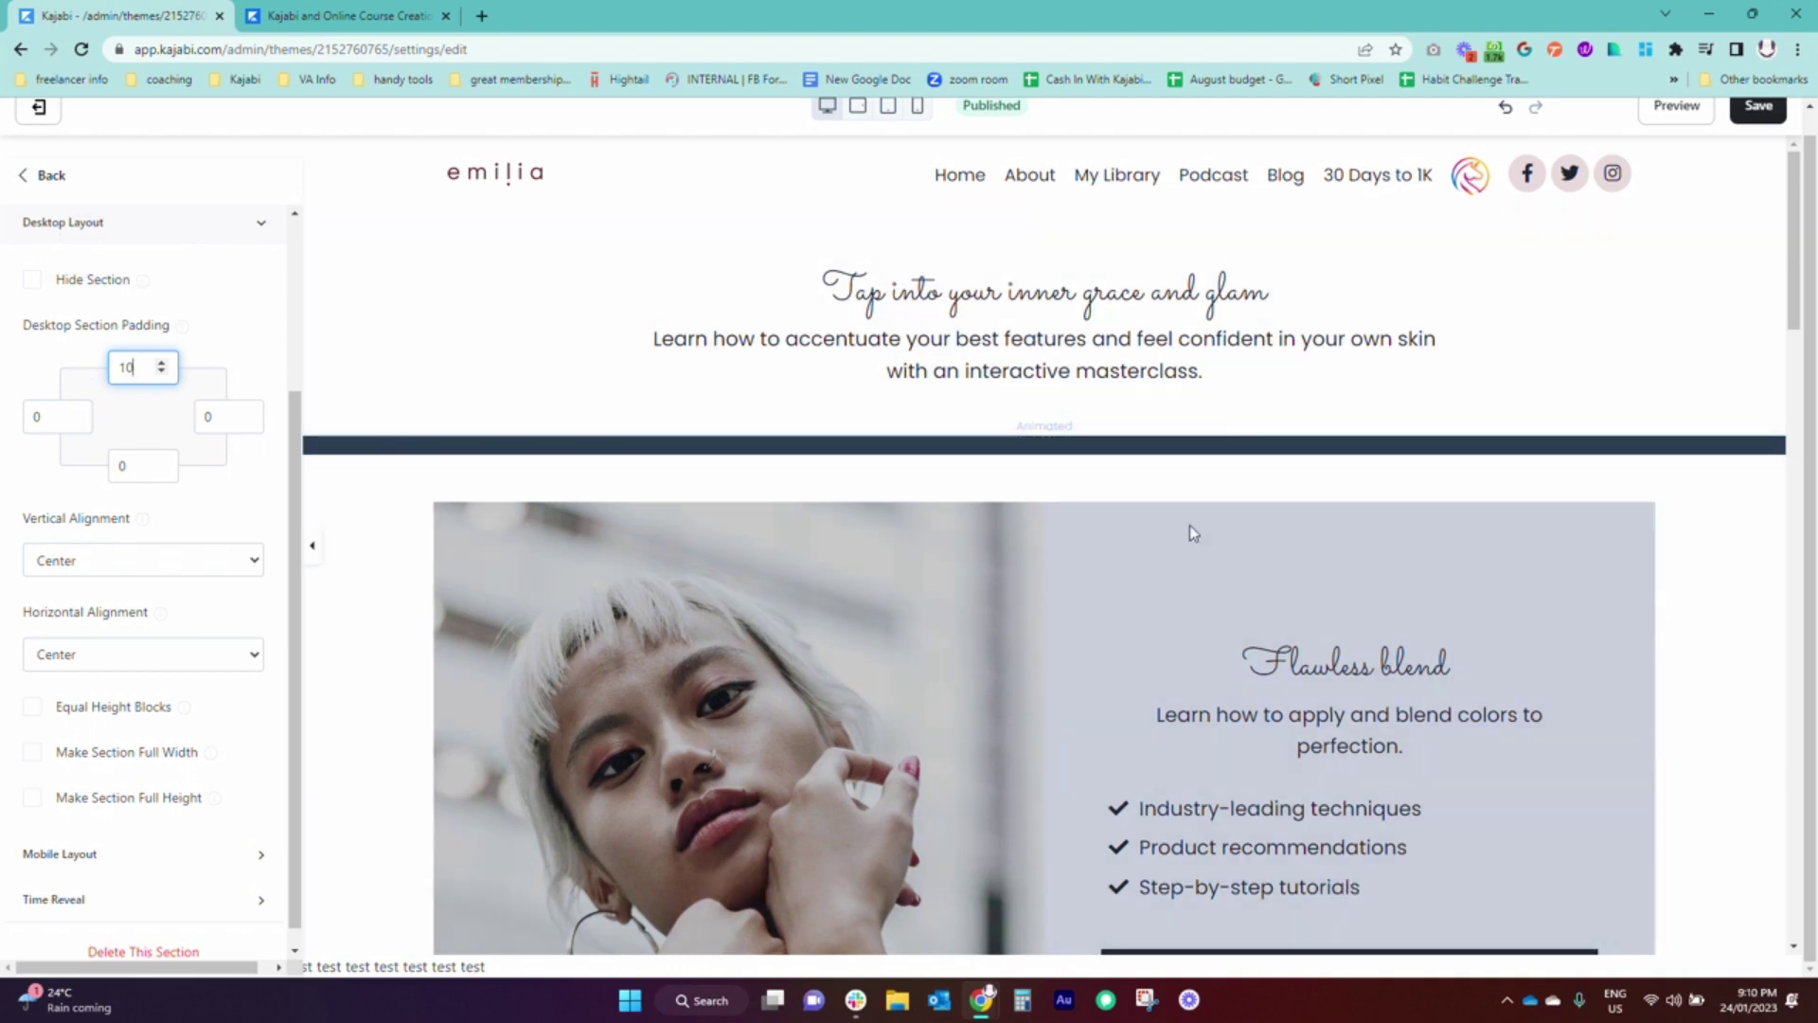
left_click_drag(127, 367, 36, 351)
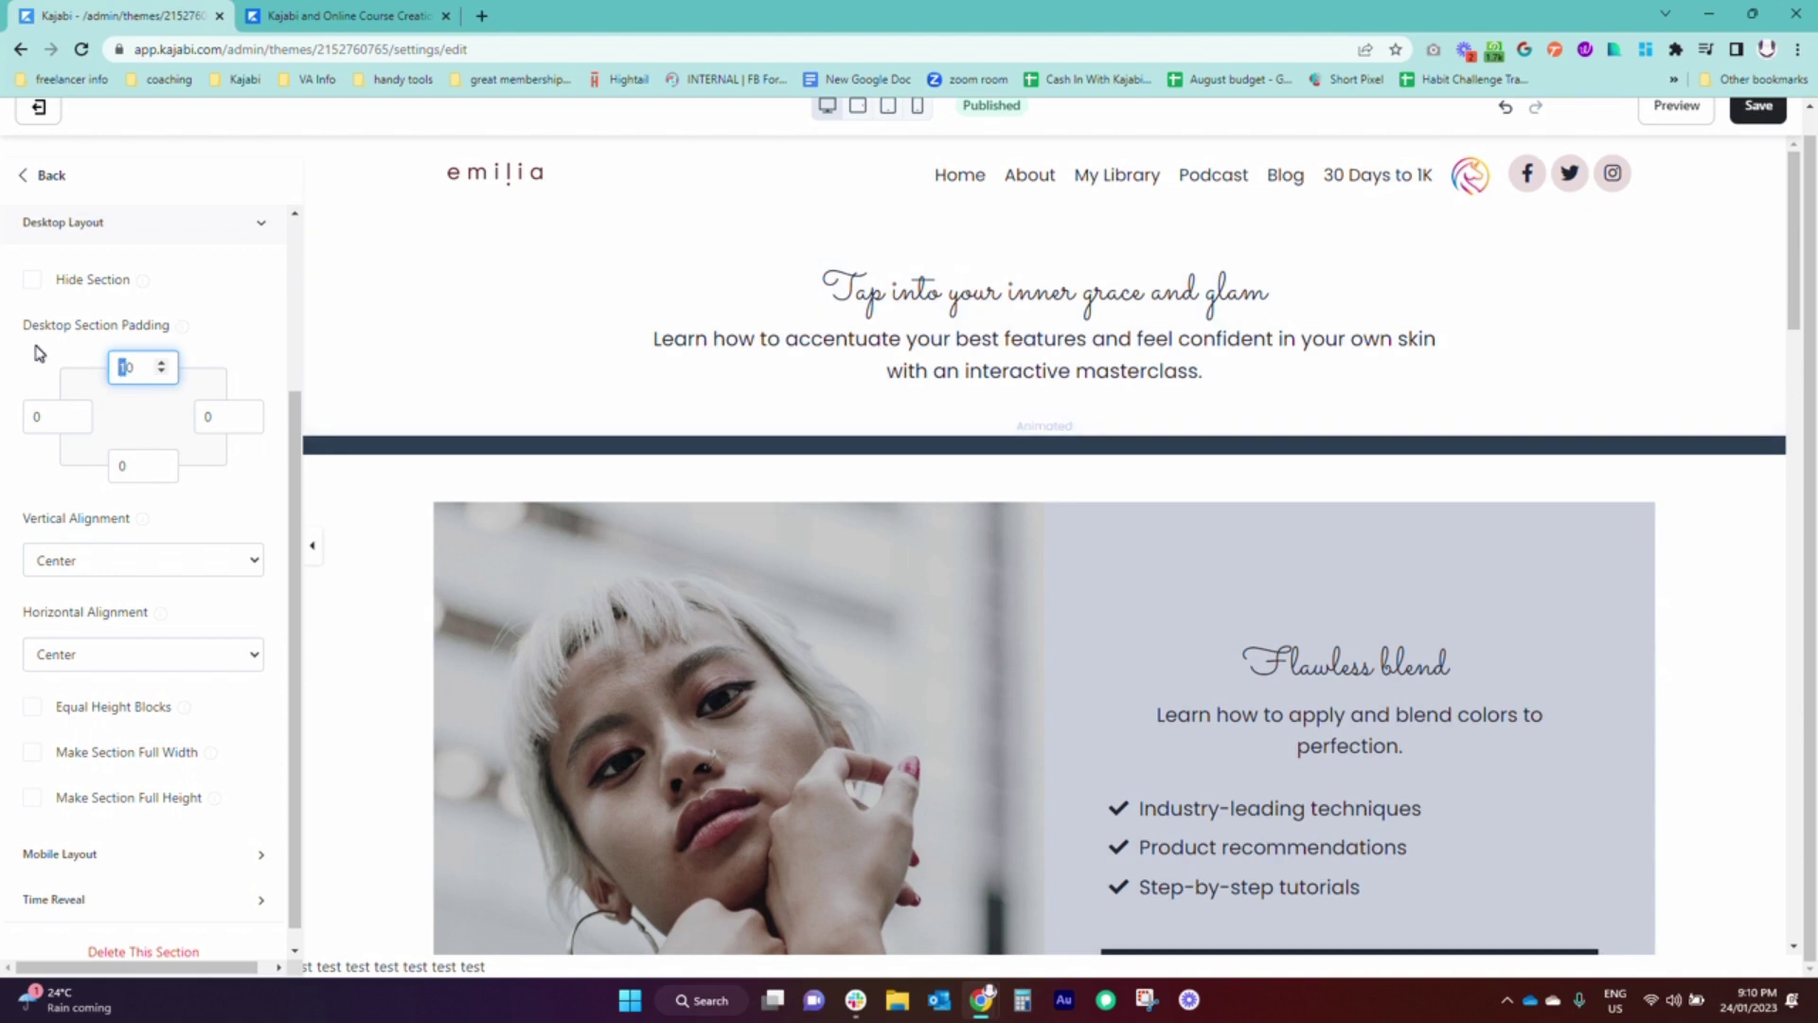
key("BackSpace")
type("1")
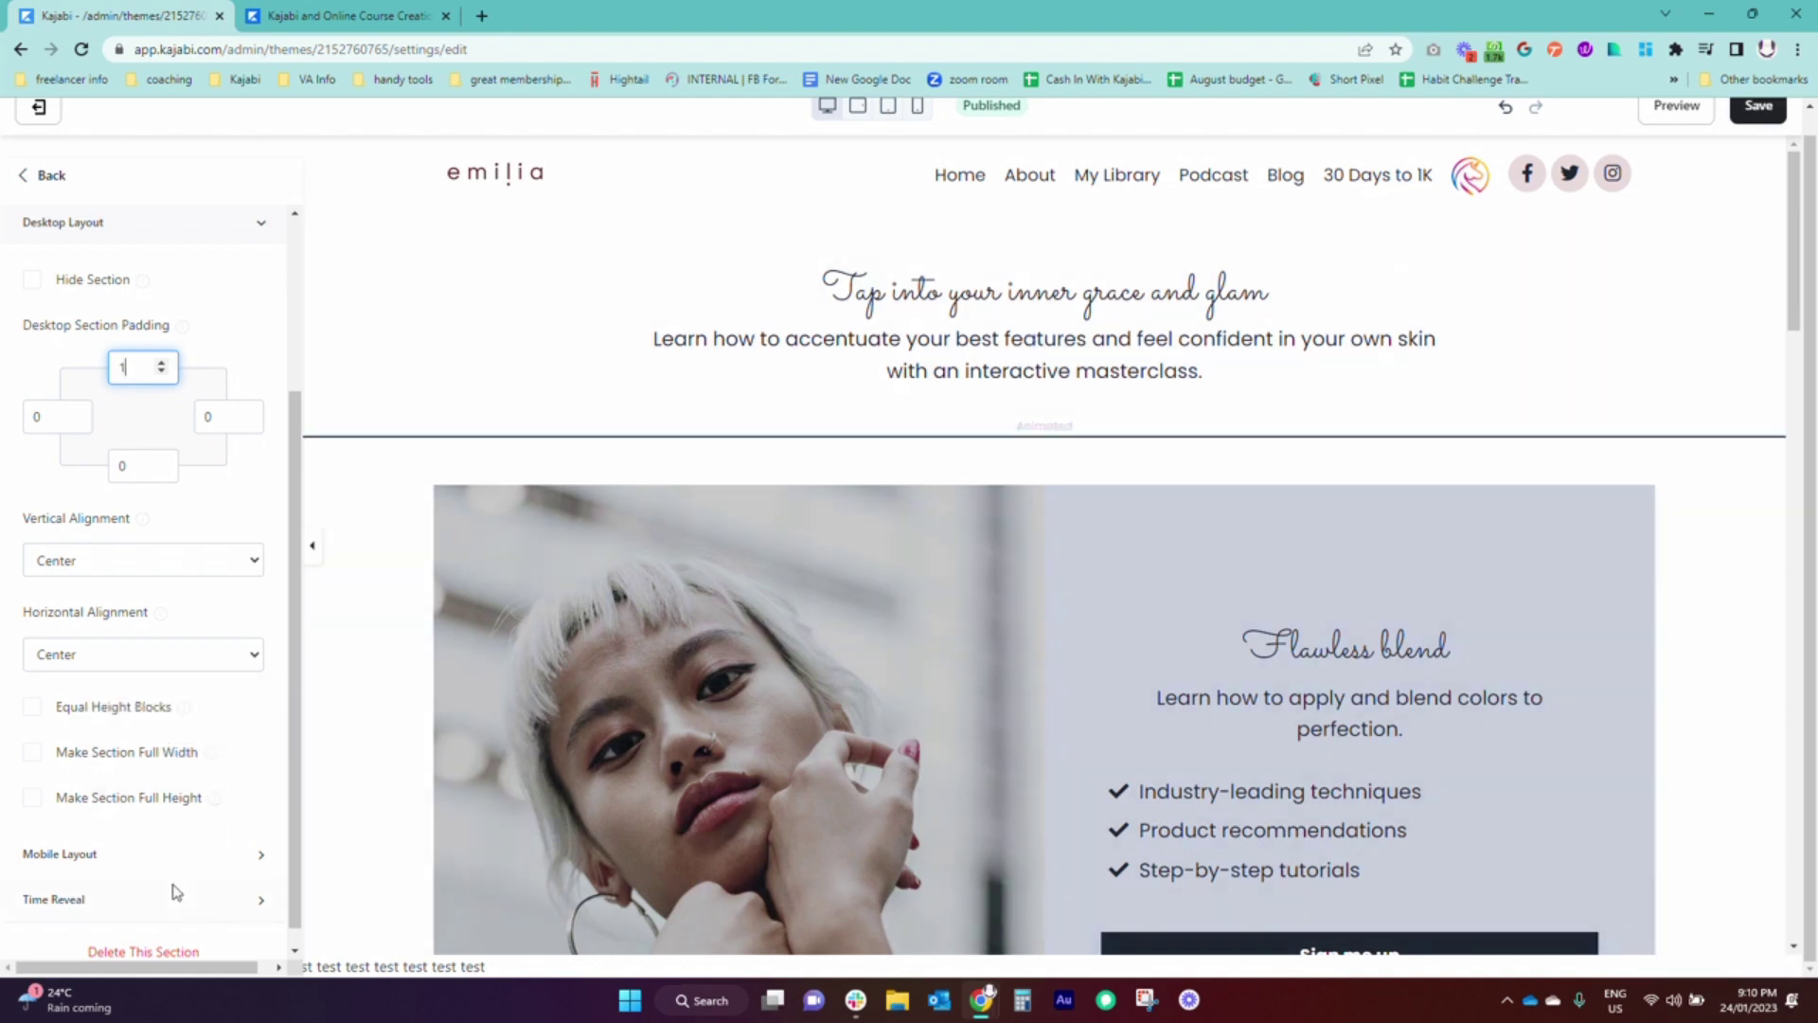
left_click(168, 851)
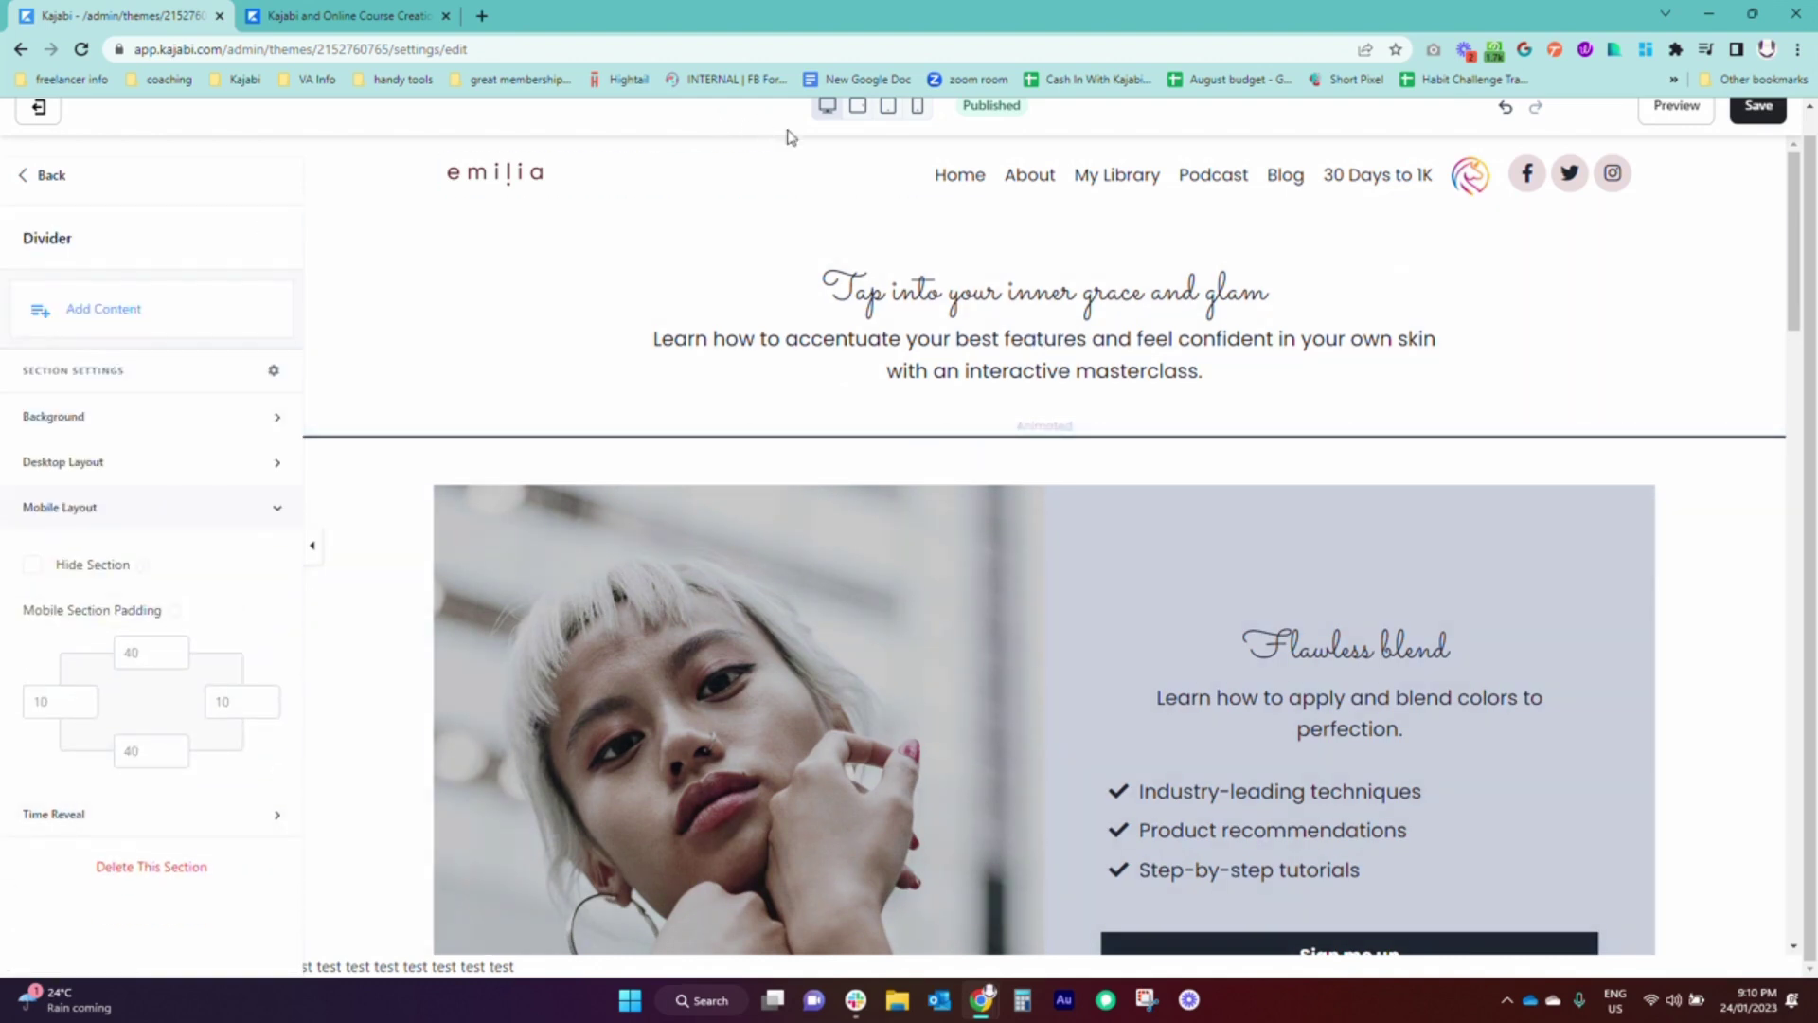
Step: In phone preview, set the Divider's mobile padding to 1 top and 0 on the other sides
left_click(918, 106)
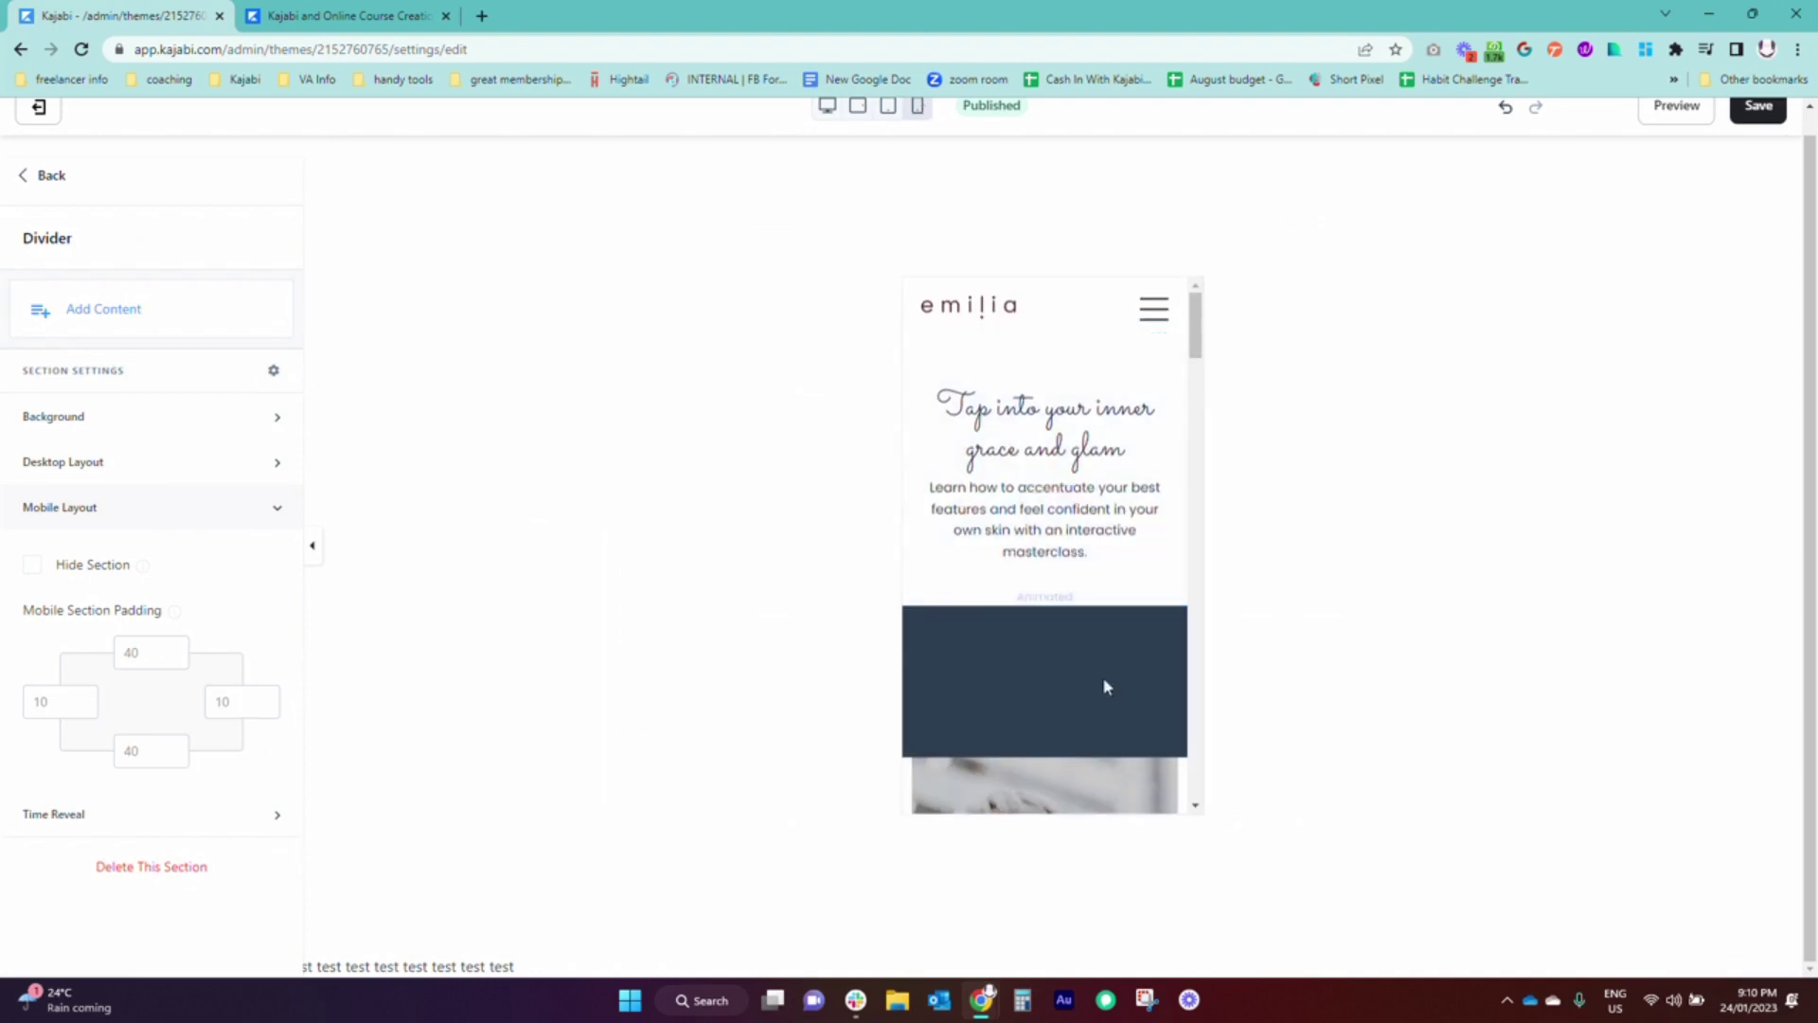
scroll(1082, 383, "down", 3)
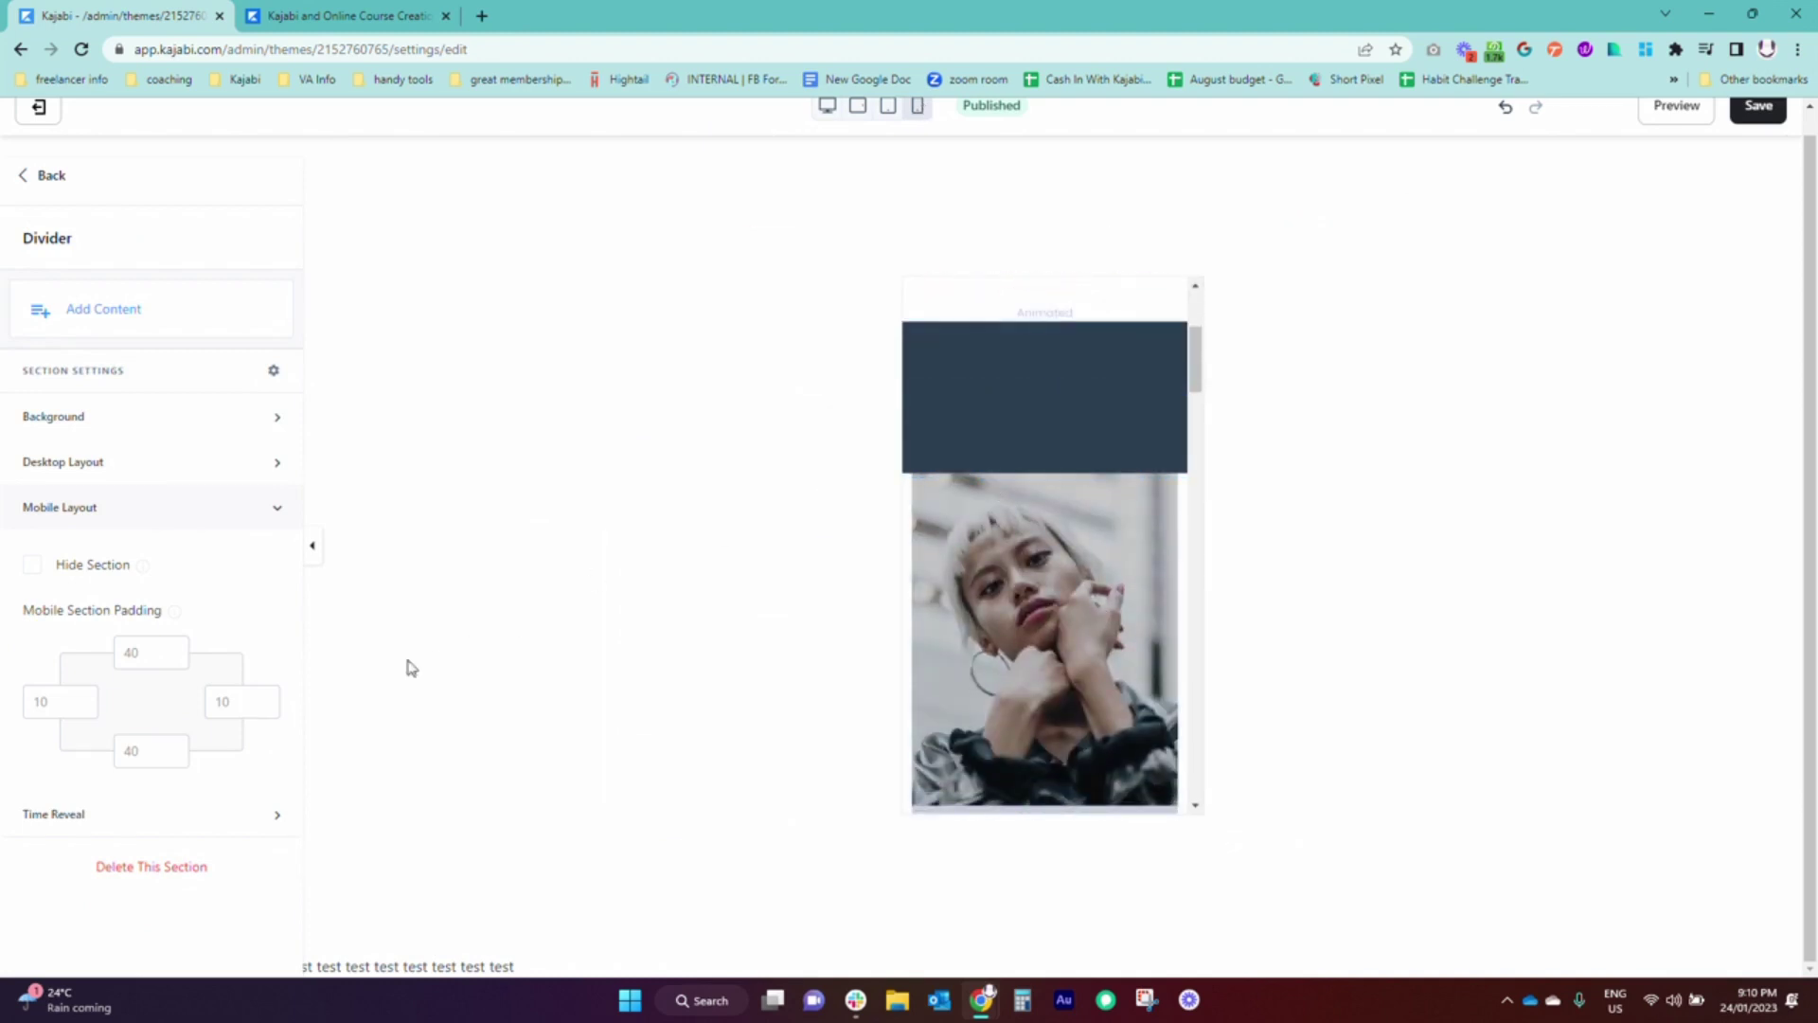
left_click(161, 652)
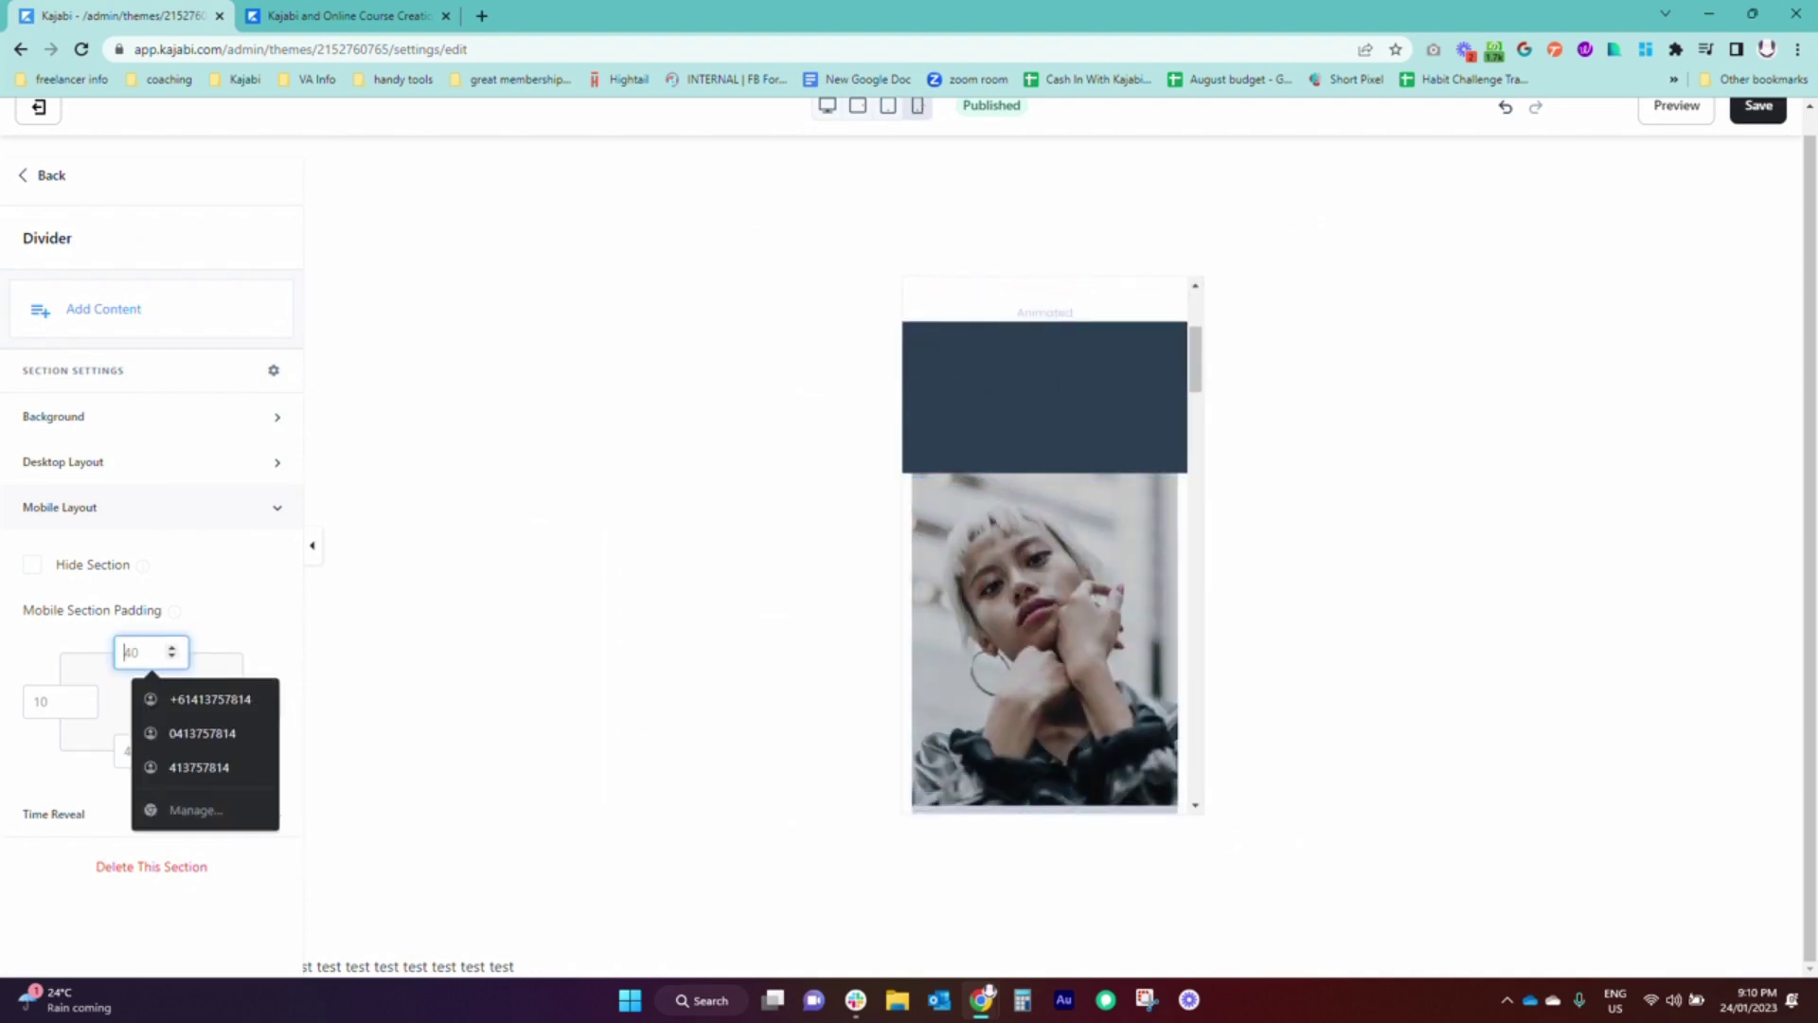
type("1")
key("Tab")
type("0")
key("Tab")
type("0")
key("Tab")
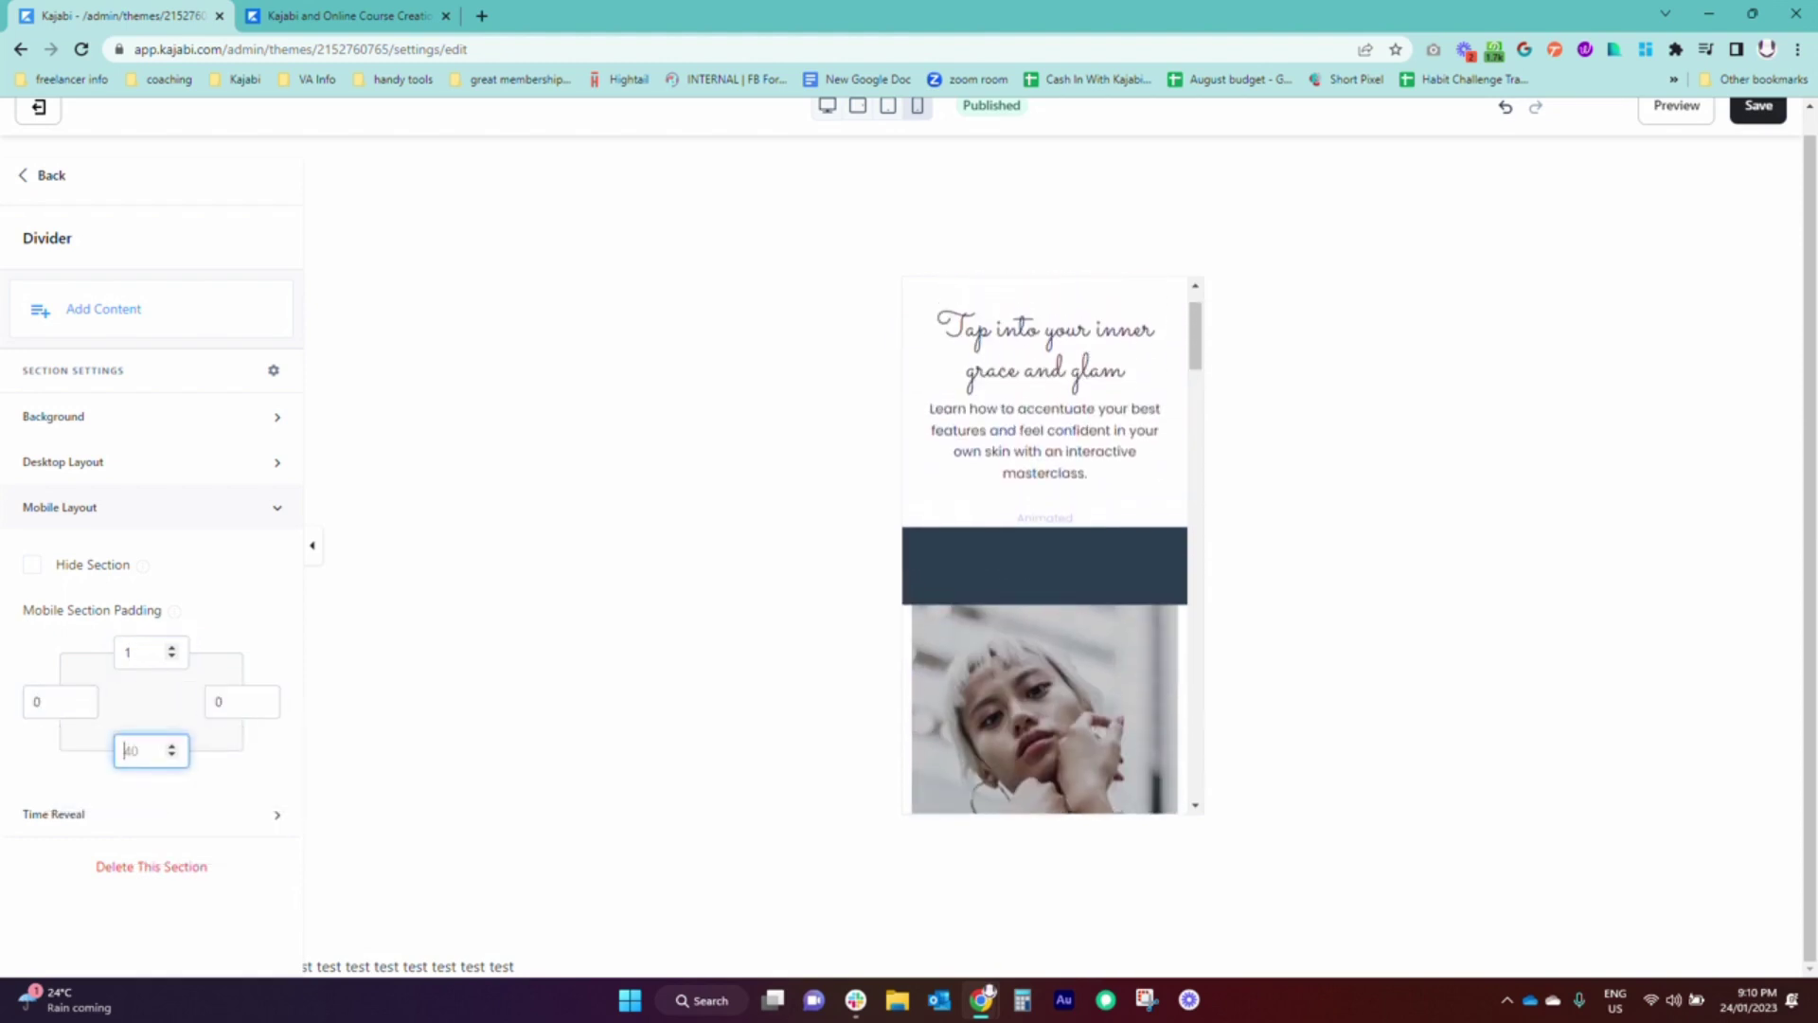
type("0")
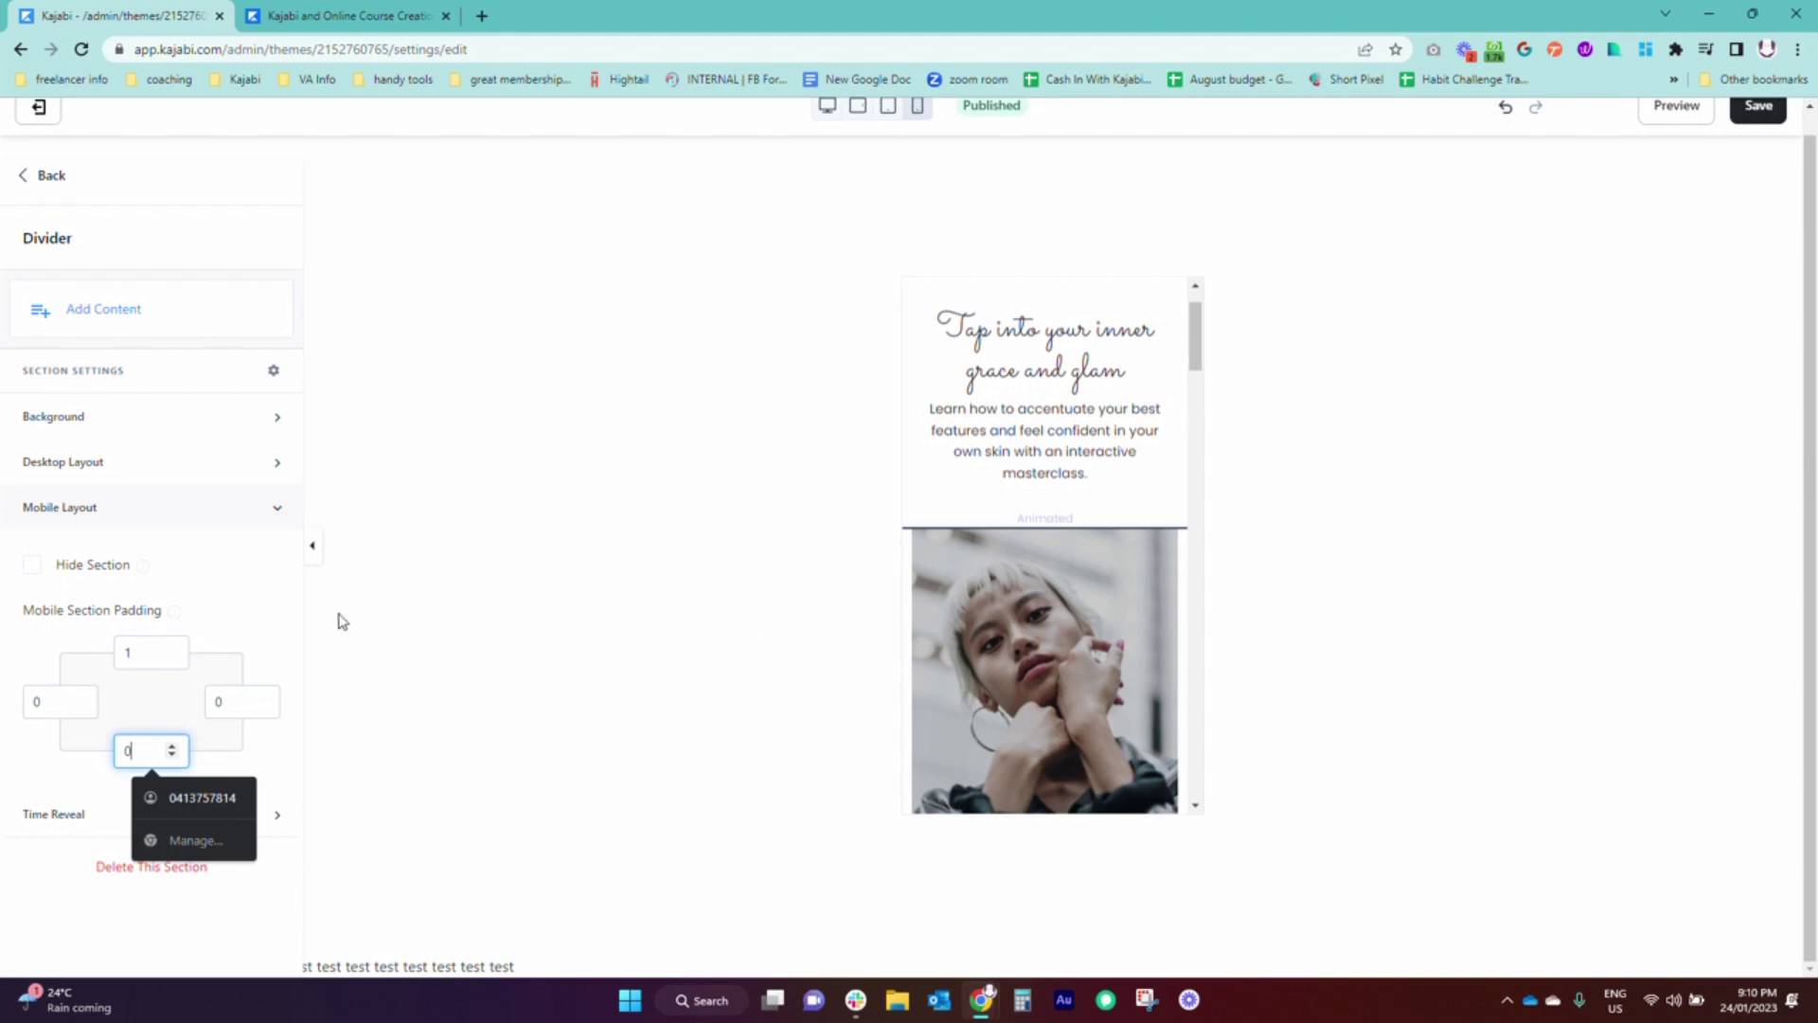
left_click(147, 464)
Step: Return to desktop preview and the sections list, opening the Divider row's actions menu
left_click(827, 128)
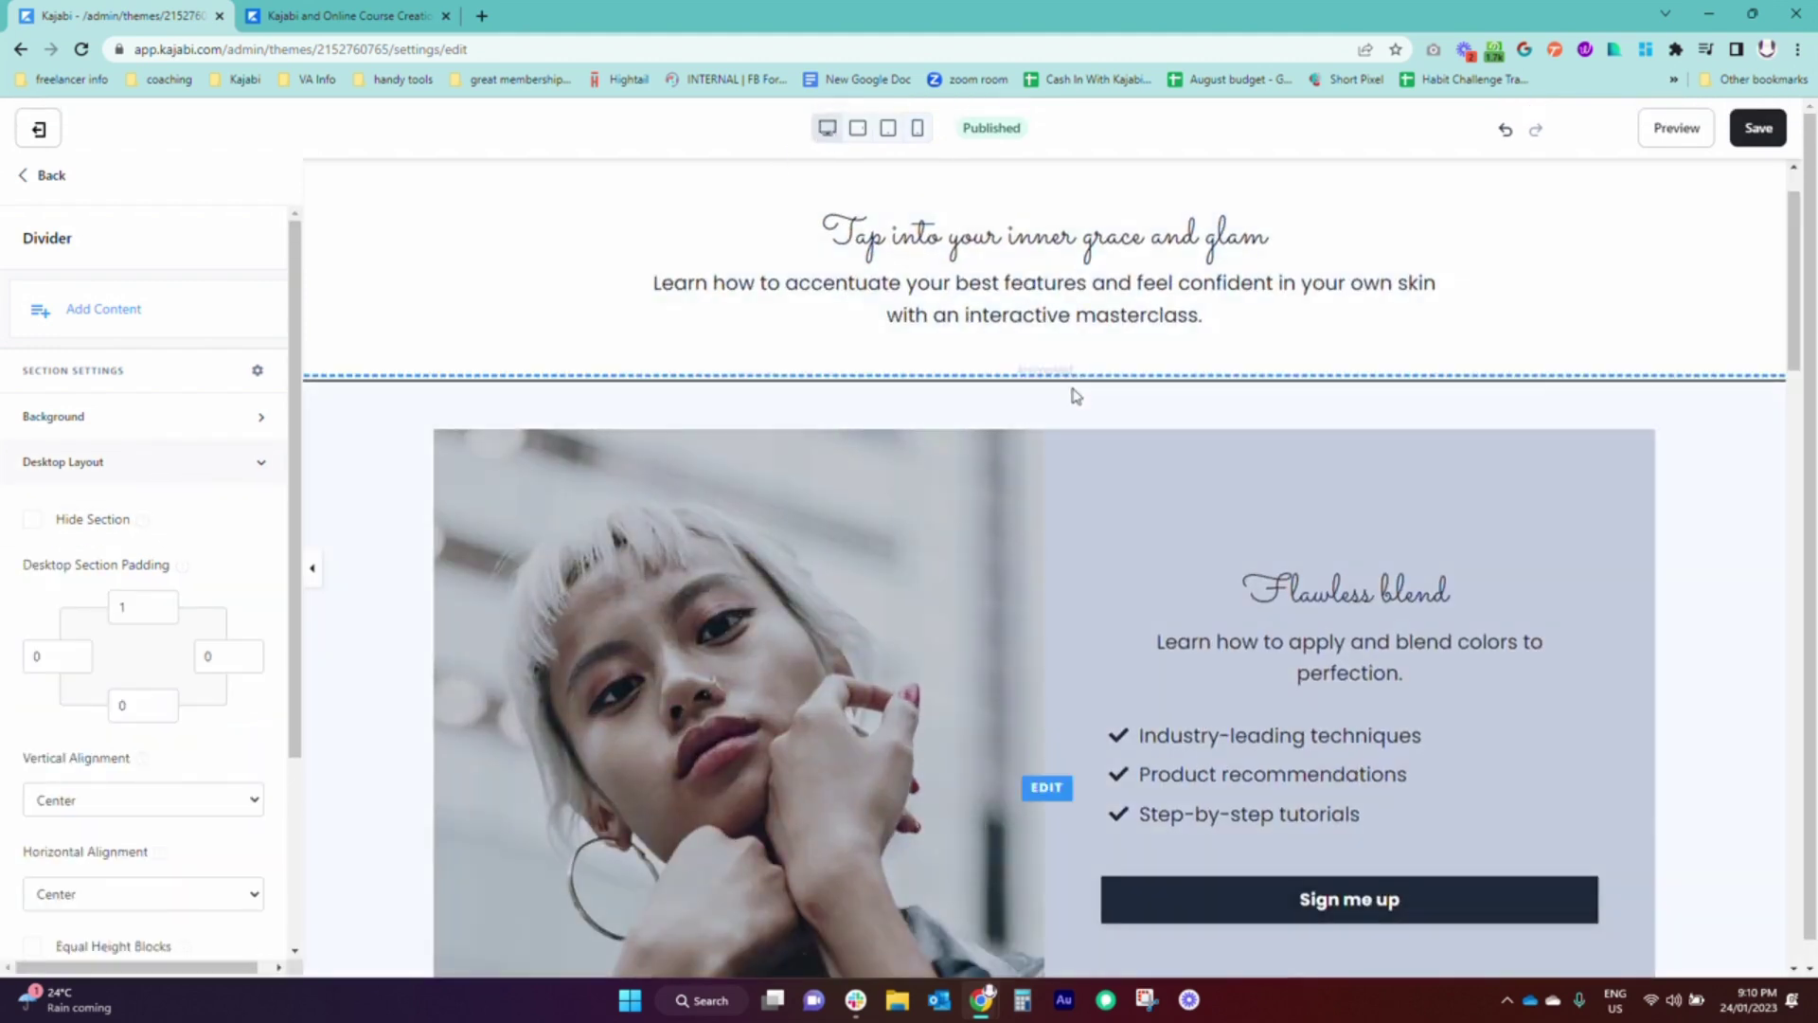
left_click(50, 177)
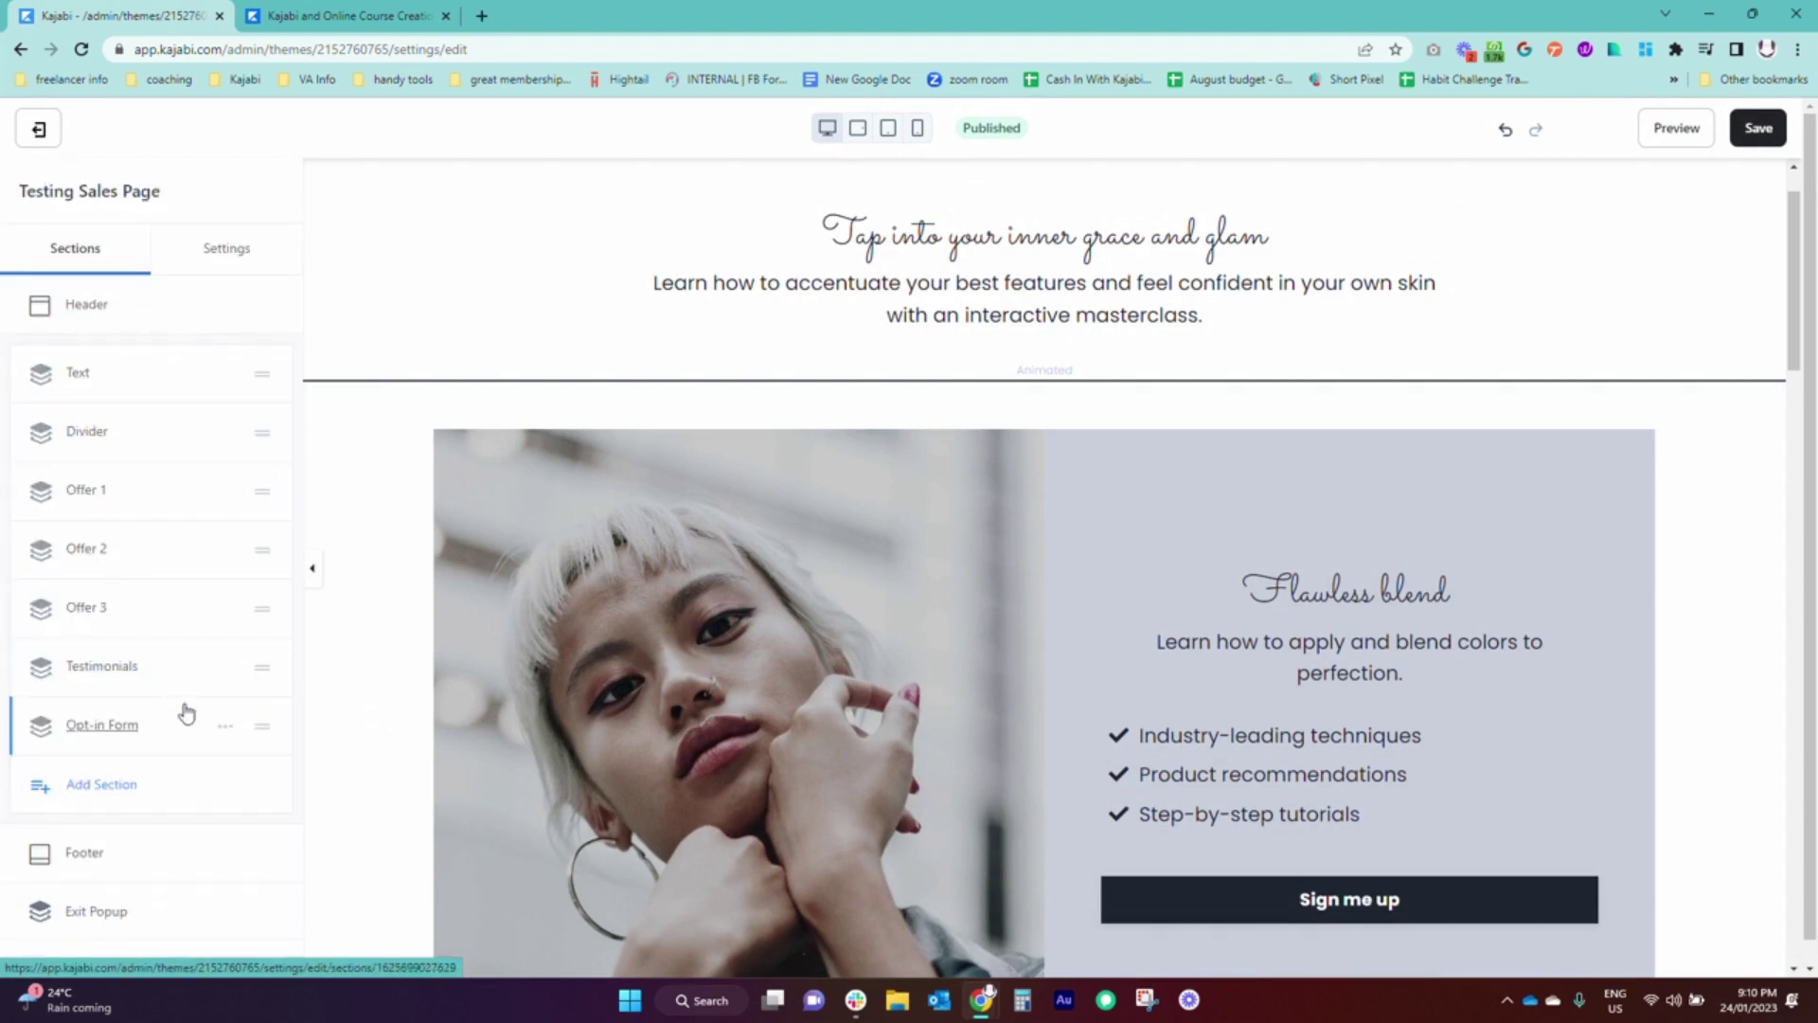
left_click(225, 434)
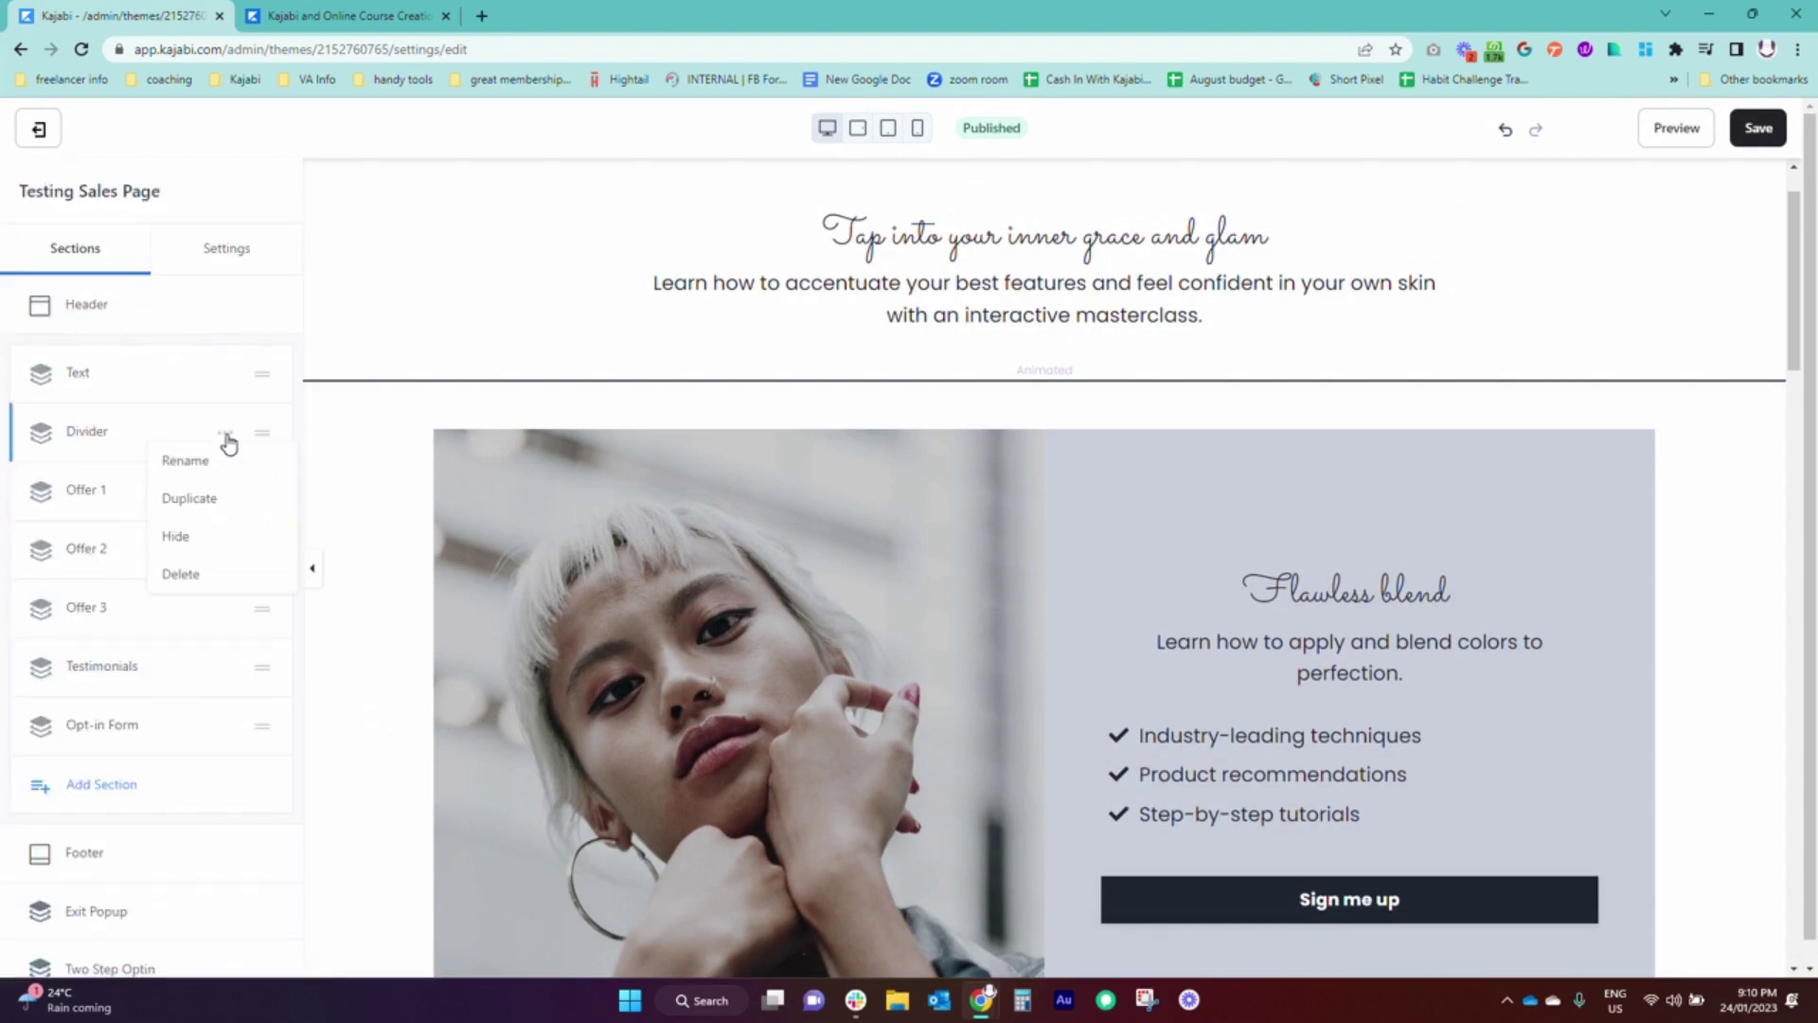